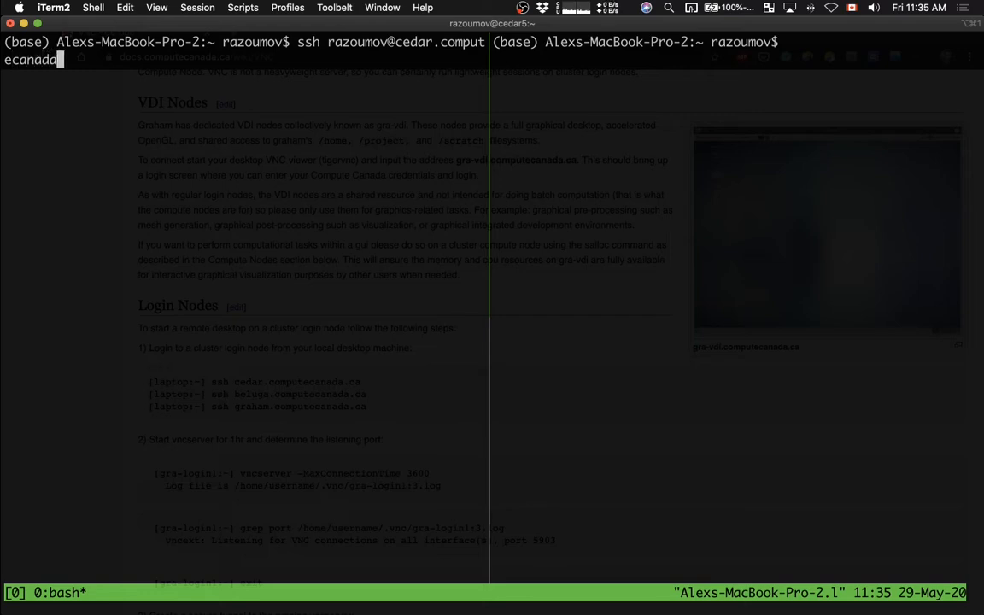
# Connect to cedar.computecanada.ca over SSH with the account's username and clear the terminal
pyautogui.write('.ca')
pyautogui.press('Return')
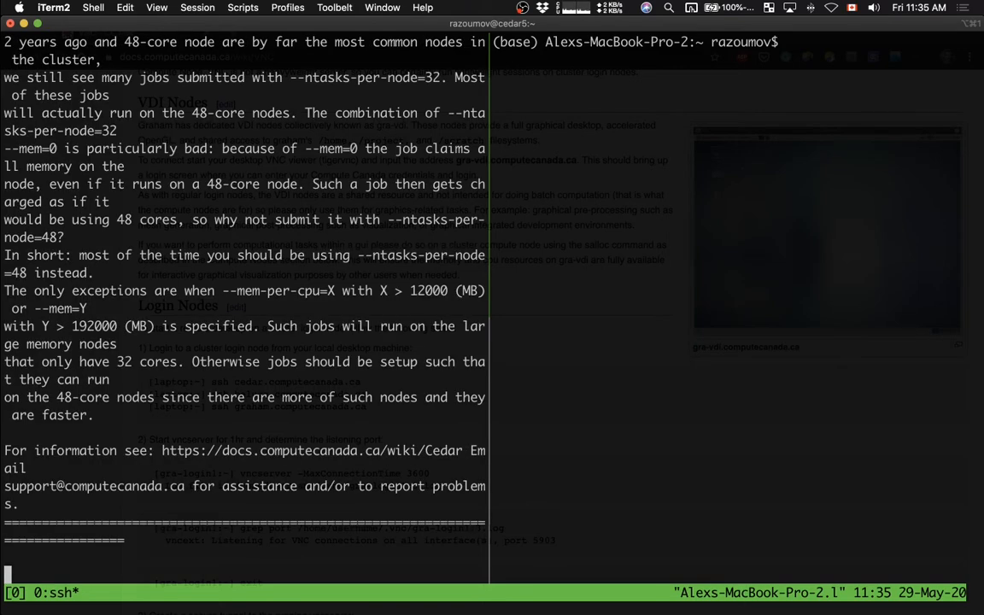
pyautogui.hotkey('ctrl', 'l')
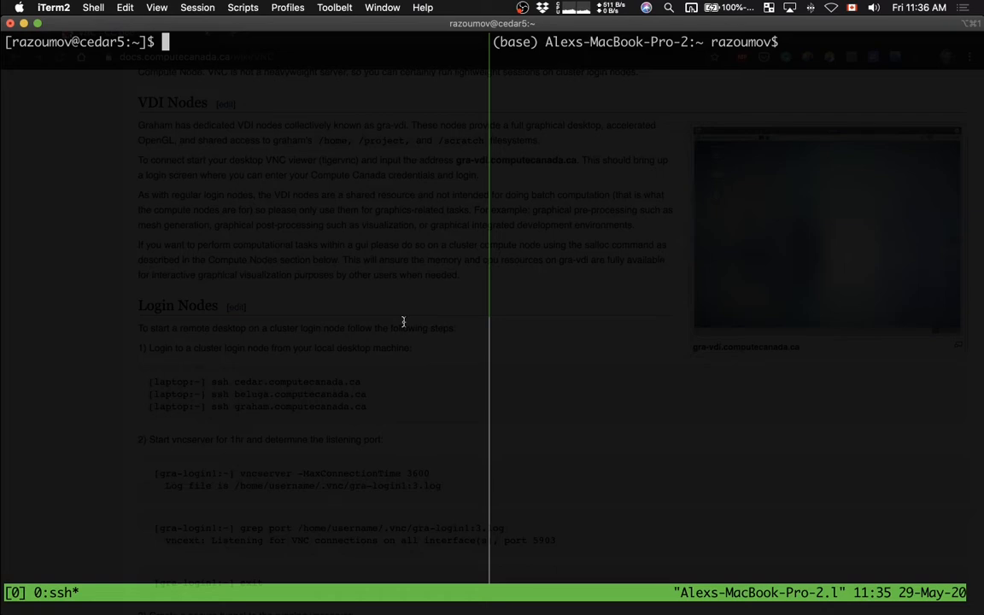
# Change to the scratch directory on the cluster and print the working directory path
pyautogui.write('cd sc')
pyautogui.press('Tab')
pyautogui.press('Return')
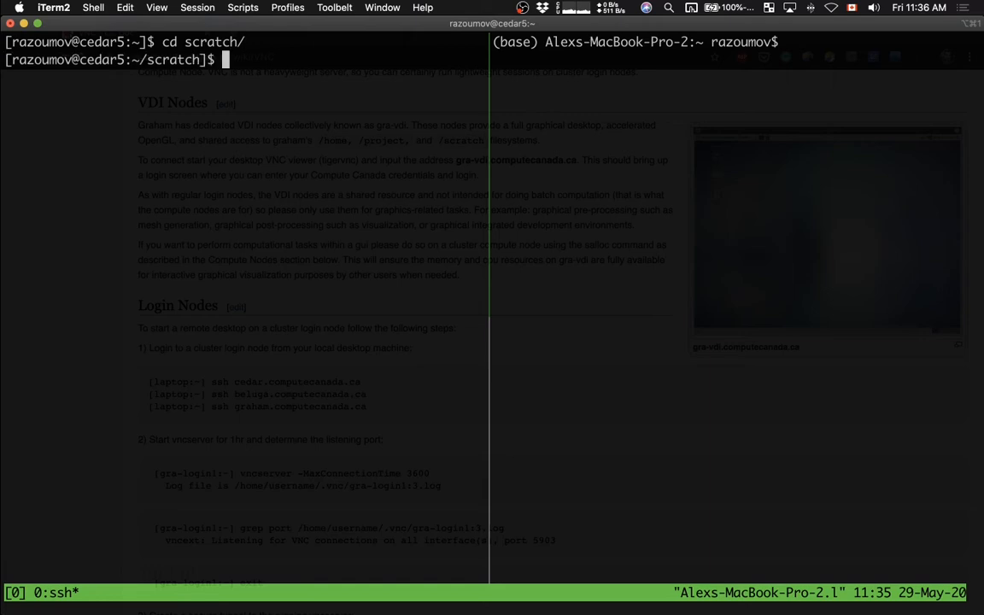
pyautogui.write('pwd')
pyautogui.press('Return')
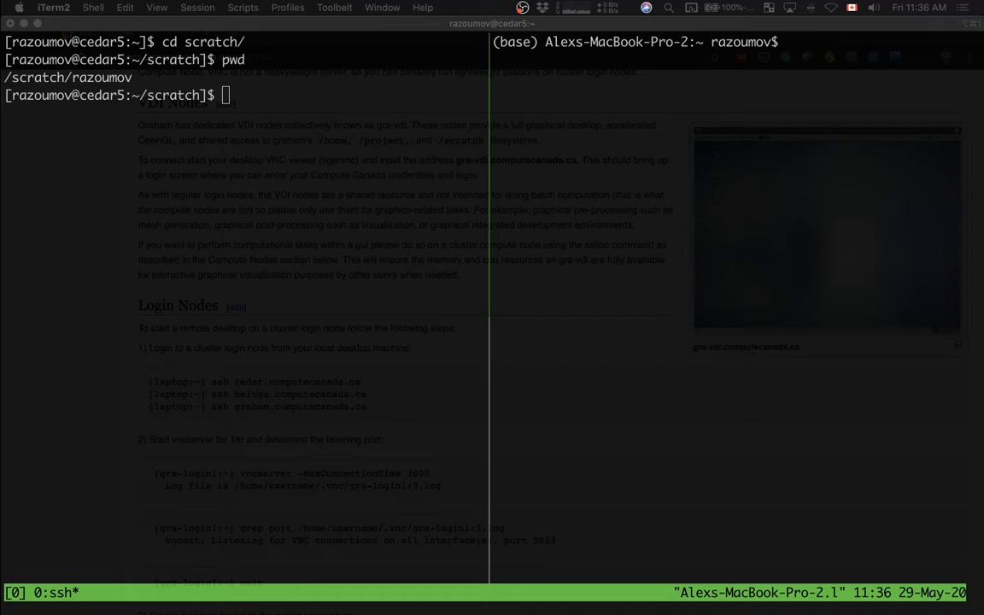
# Try to request an interactive allocation with salloc using --time=0:30:0, --ntasks=1 and --mem-per-cpu=3600
pyautogui.click(384, 310)
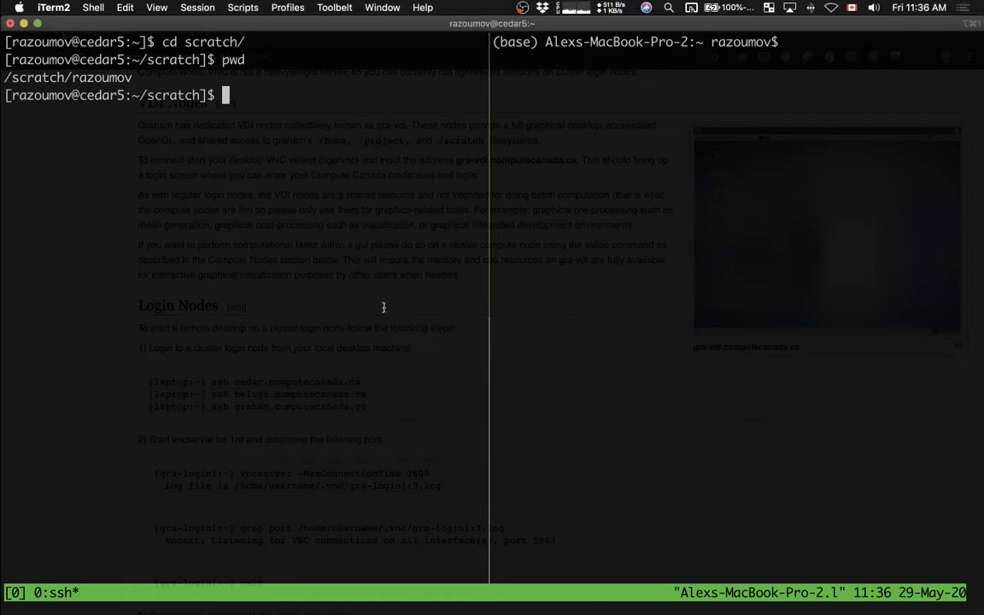
pyautogui.write('salloc --time=0:30:0 --ntasks=1 --mem-per-cpu=3600')
pyautogui.press('Return')
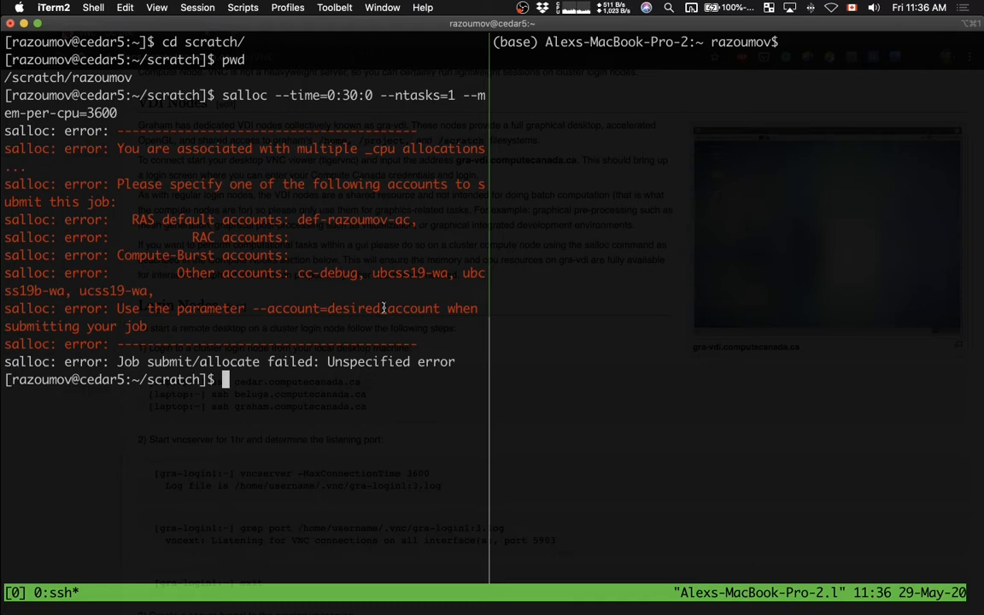
# Resubmit the 30-minute, single-task salloc request with the --account option set to the RAS default account
pyautogui.press('Up')
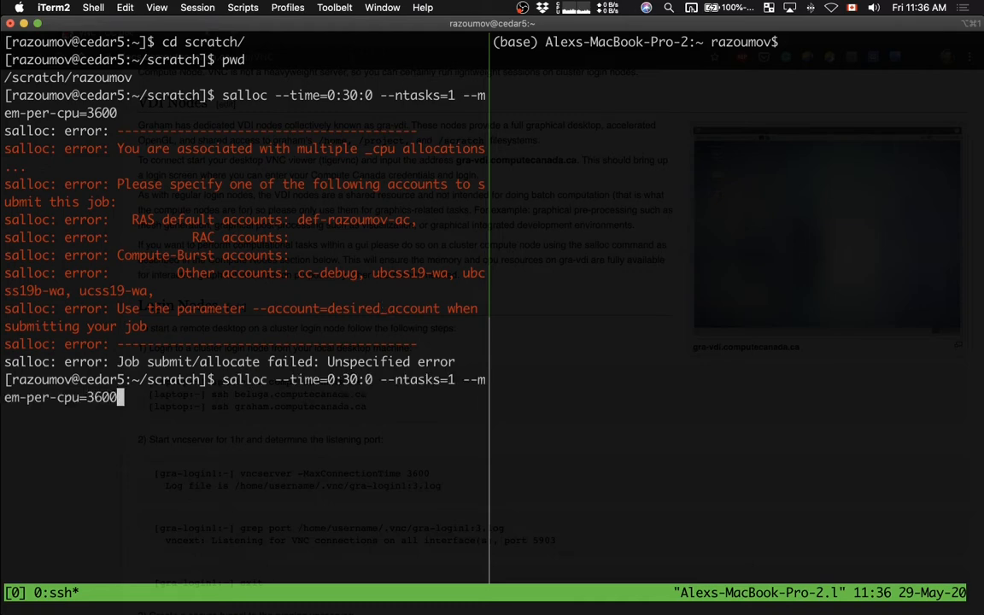
pyautogui.write('--account')
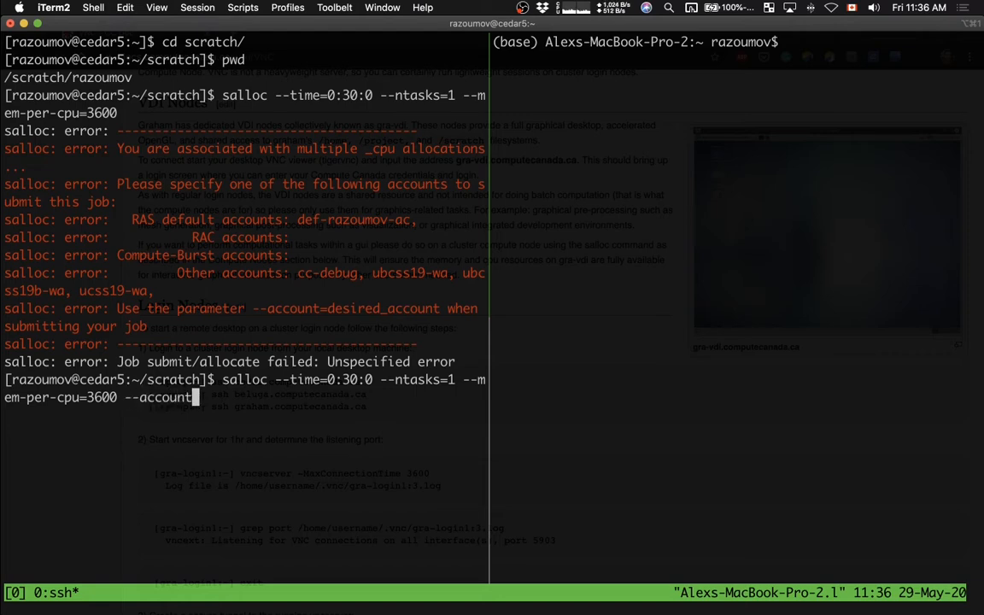
pyautogui.write('=')
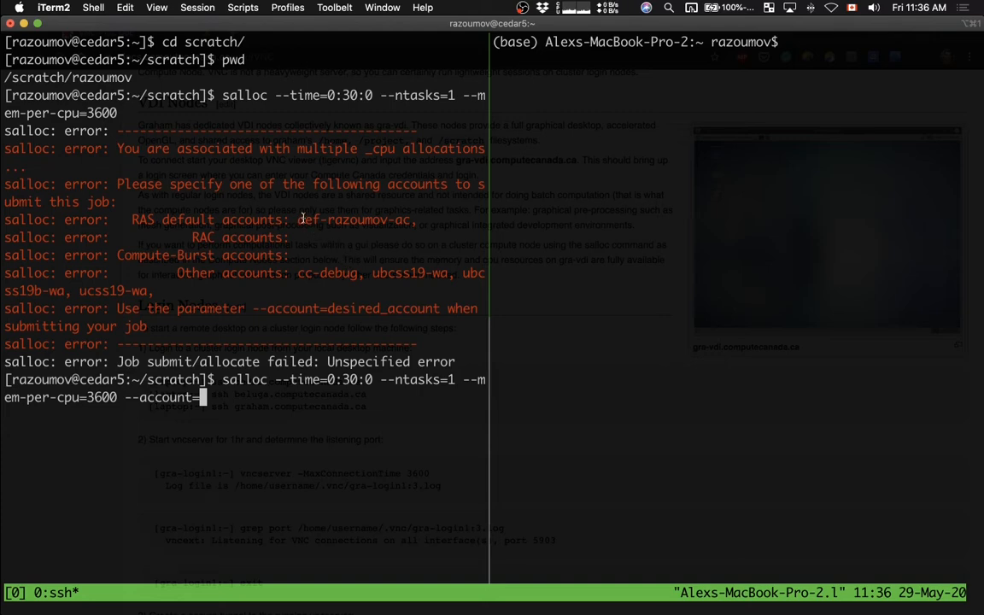
pyautogui.write('def-razoumov-ac')
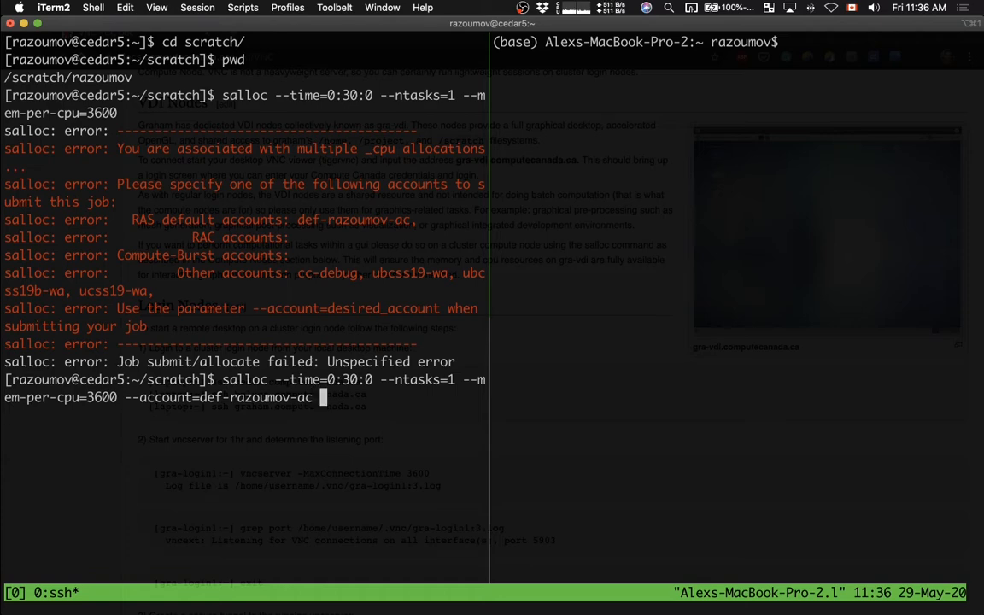
pyautogui.press('Return')
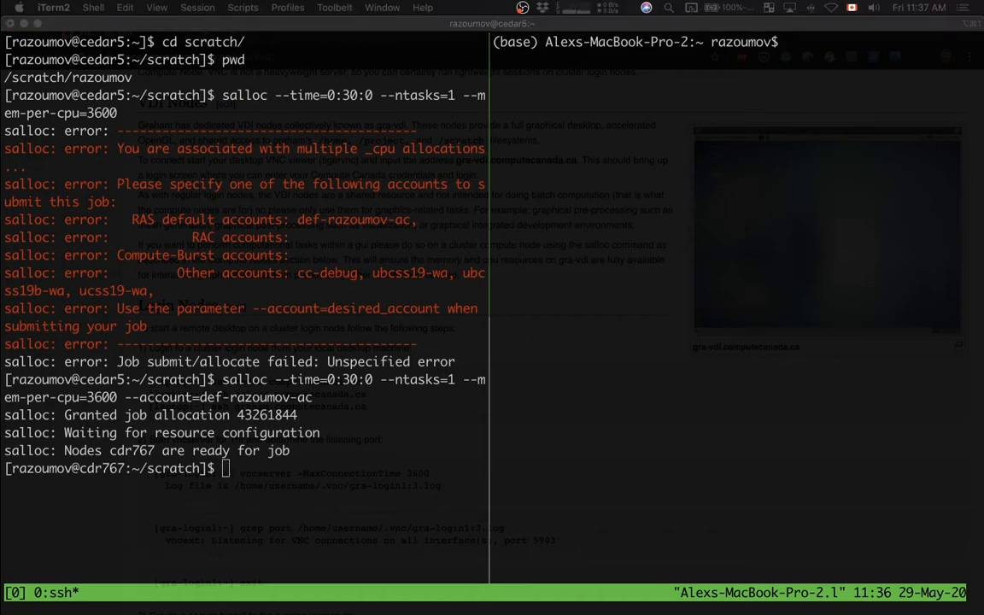
# Load the paraview-offscreen/5.5.2 module on the allocated compute node
pyautogui.click(397, 341)
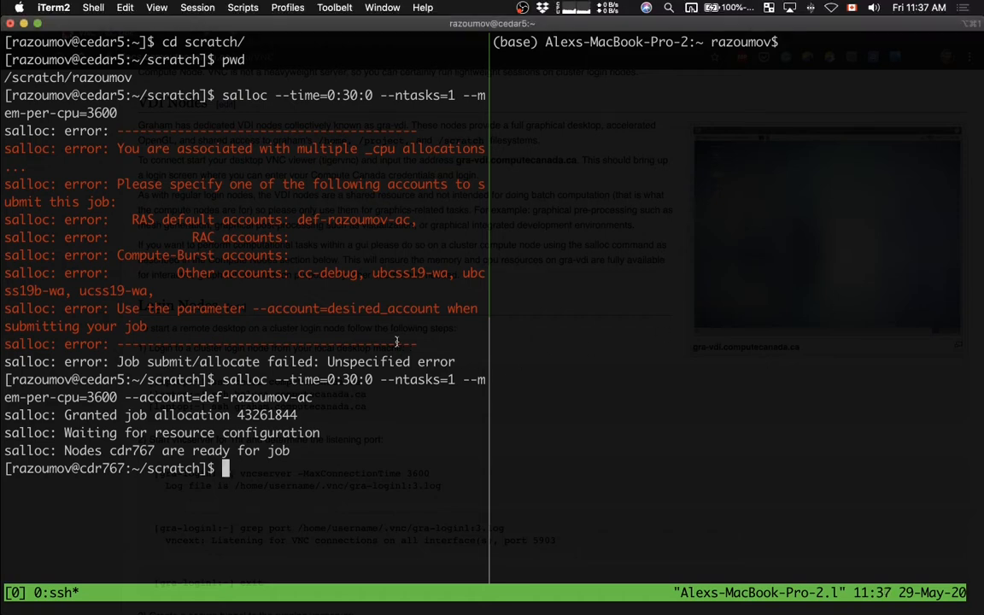
pyautogui.write('module load paraview-offscreen/5.5.2')
pyautogui.press('Return')
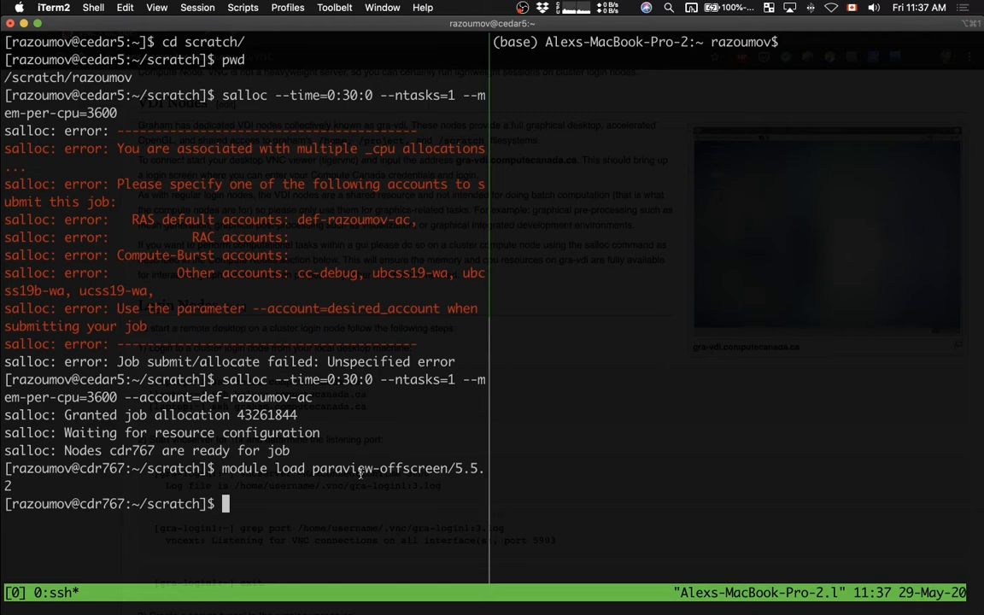
# Start pvserver on the compute node with the --use-offscreen-rendering option
pyautogui.press('super+Tab')
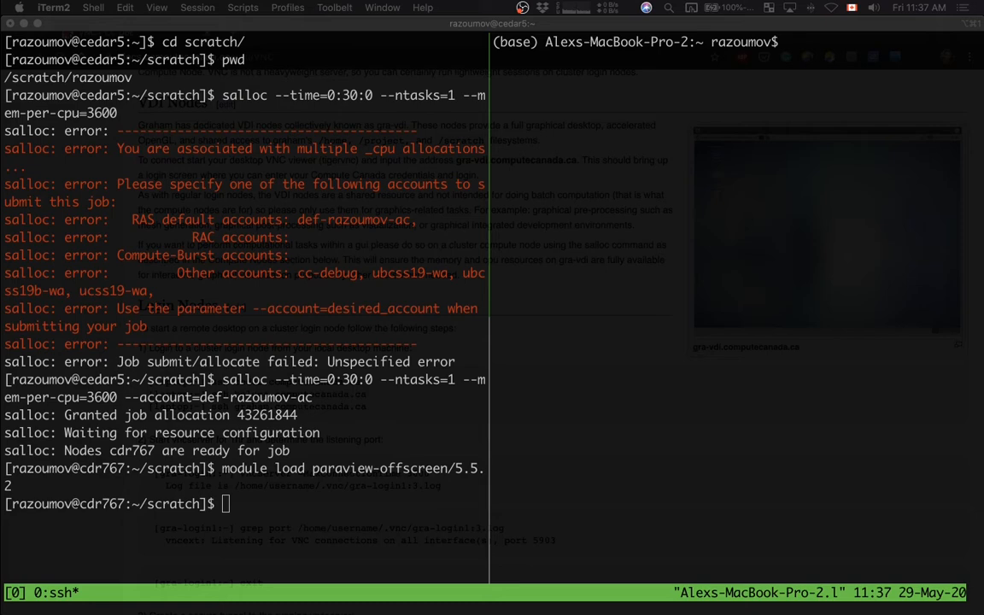
pyautogui.click(312, 309)
pyautogui.write('pvserver --use-offscreen-rendering')
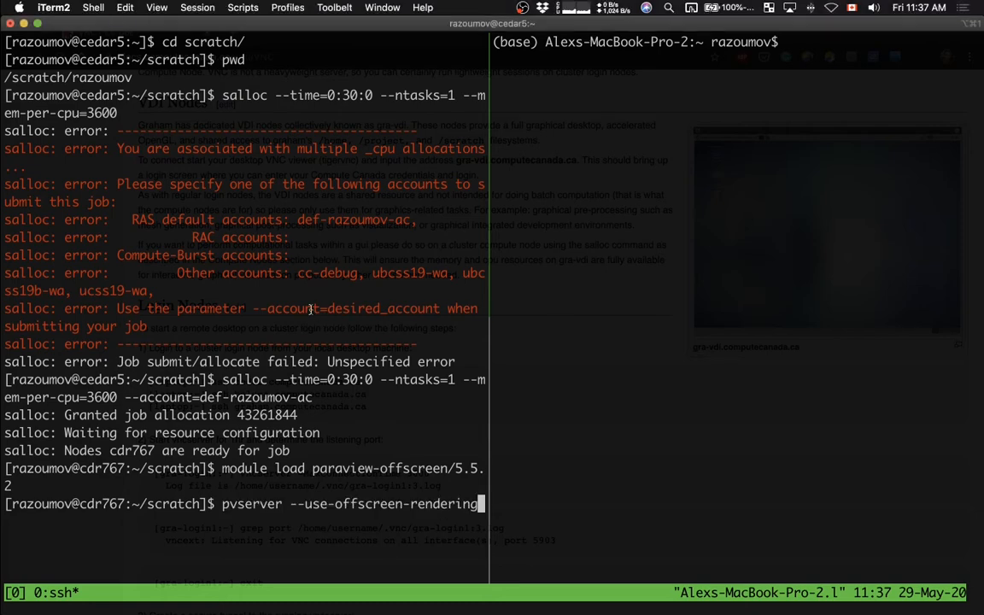
pyautogui.press('Return')
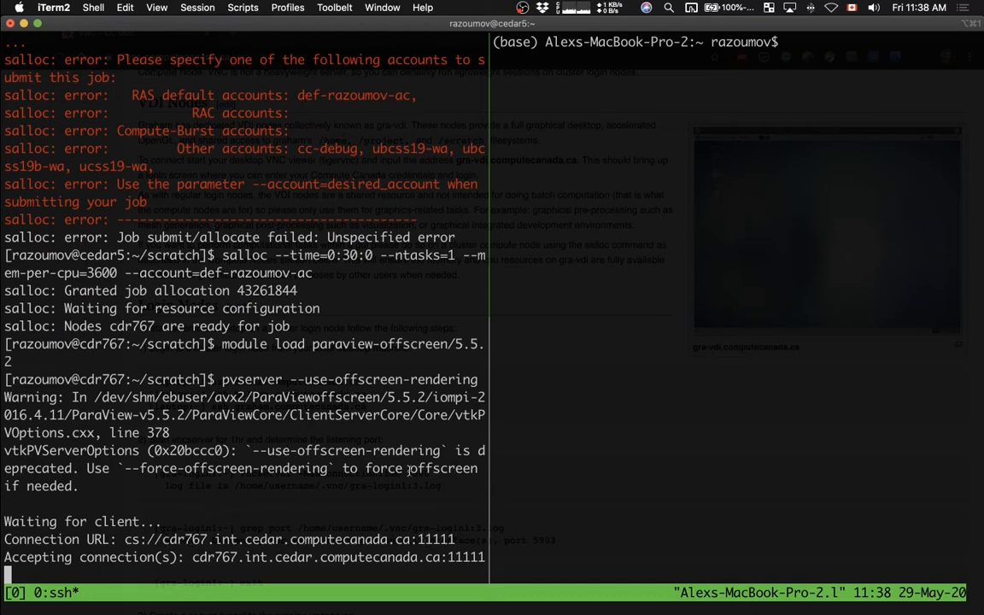
# From the local shell, open an SSH tunnel through cedar.computecanada.ca that forwards local port 11111 to cdr767:11111
pyautogui.click(628, 411)
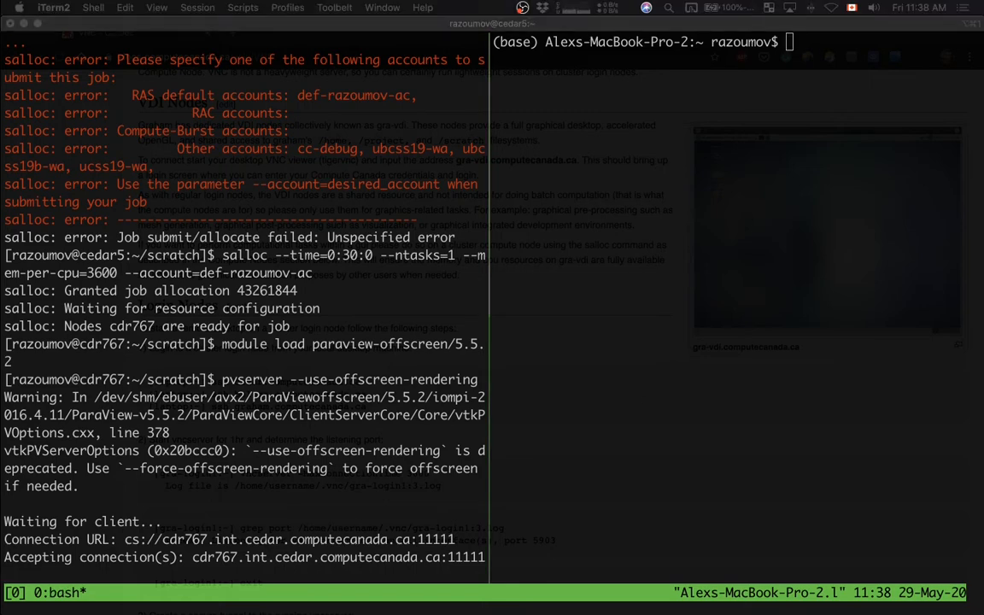
pyautogui.click(673, 312)
pyautogui.press('super+v')
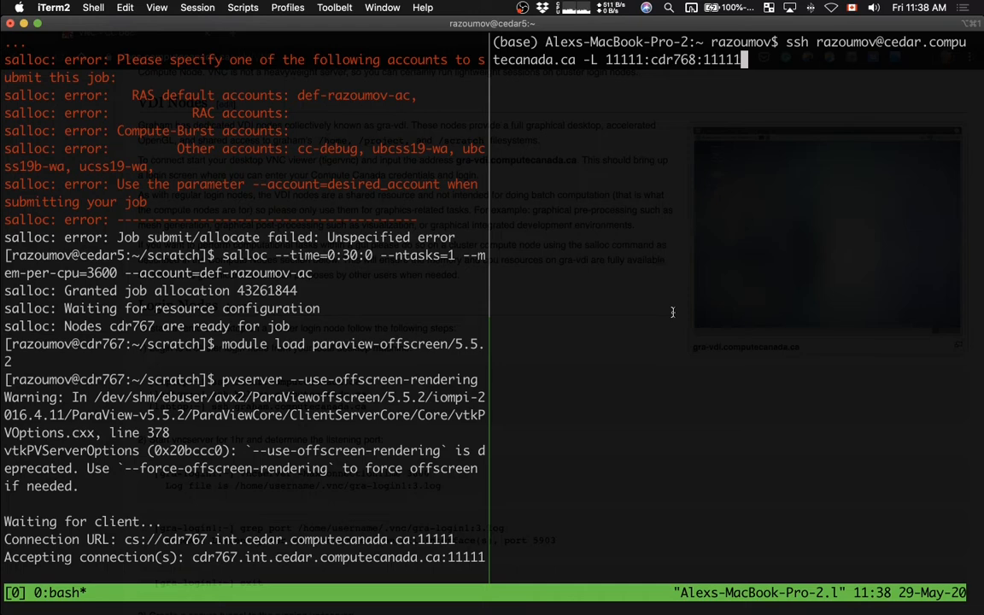
pyautogui.press('Left')
pyautogui.press('Left')
pyautogui.press('Left')
pyautogui.press('Left')
pyautogui.press('Left')
pyautogui.press('Left')
pyautogui.press('BackSpace')
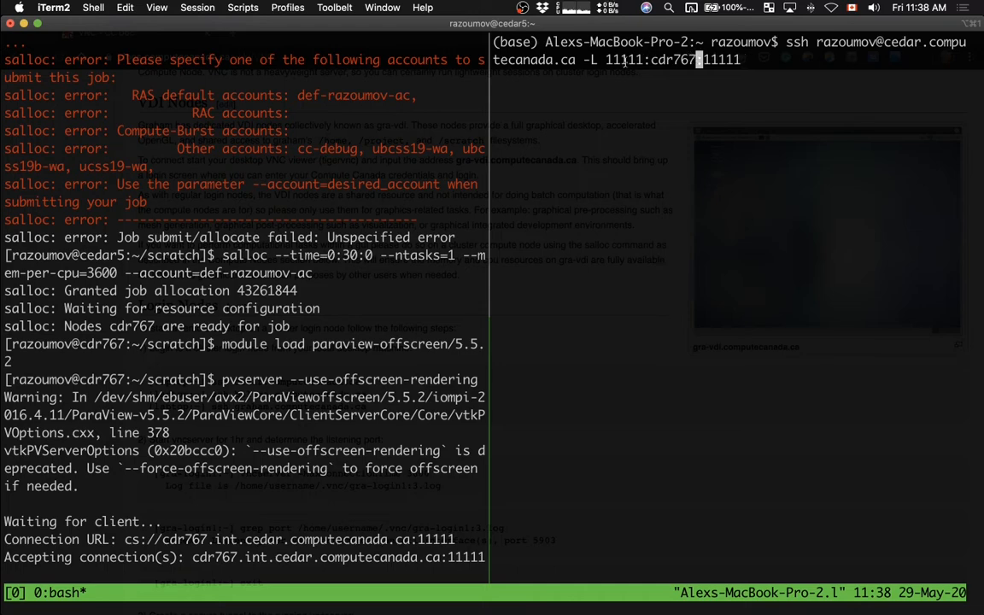
pyautogui.write('7')
pyautogui.moveTo(606, 60); pyautogui.dragTo(639, 61)
pyautogui.press('Return')
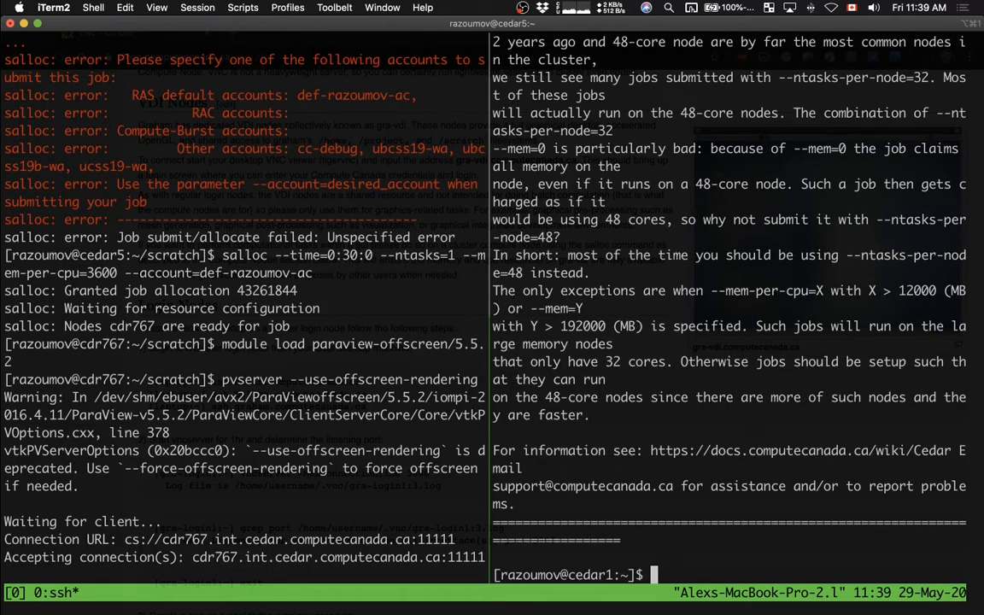
# Launch ParaView-5.5.2 on the local machine and allow it to accept incoming network connections
pyautogui.press('super+space')
pyautogui.write('parav')
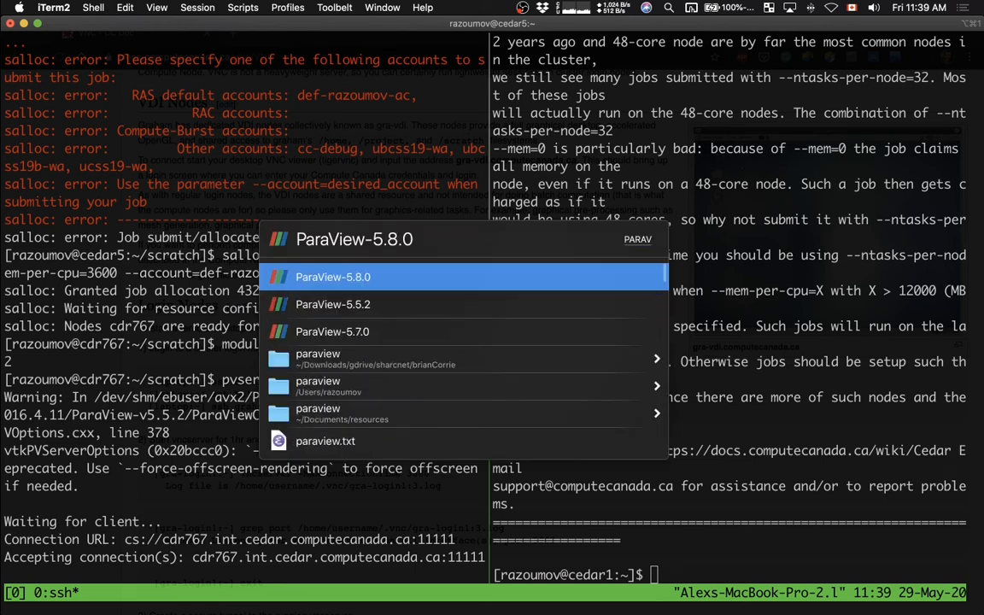
pyautogui.press('Down')
pyautogui.press('Return')
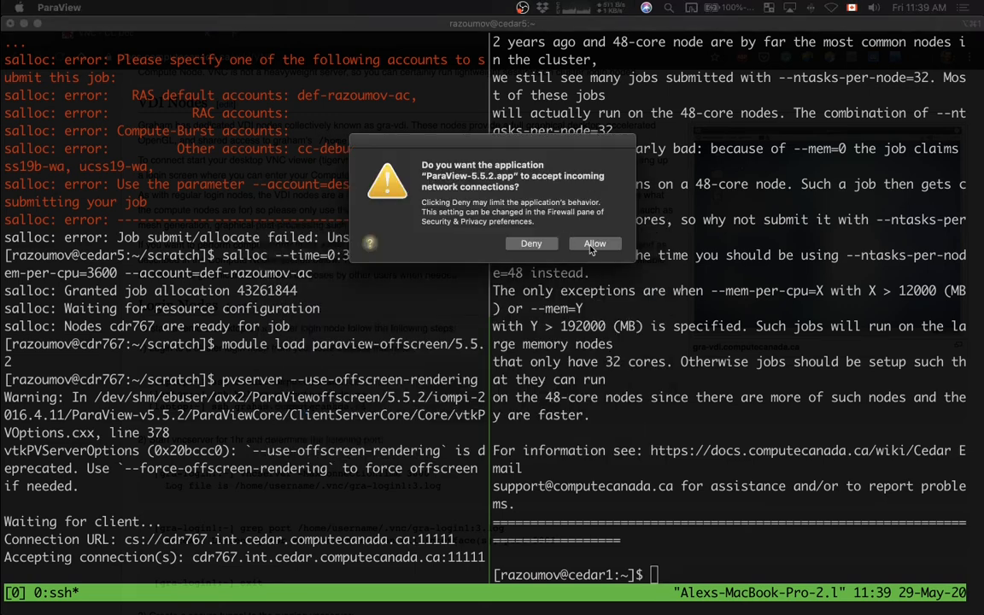
pyautogui.click(594, 245)
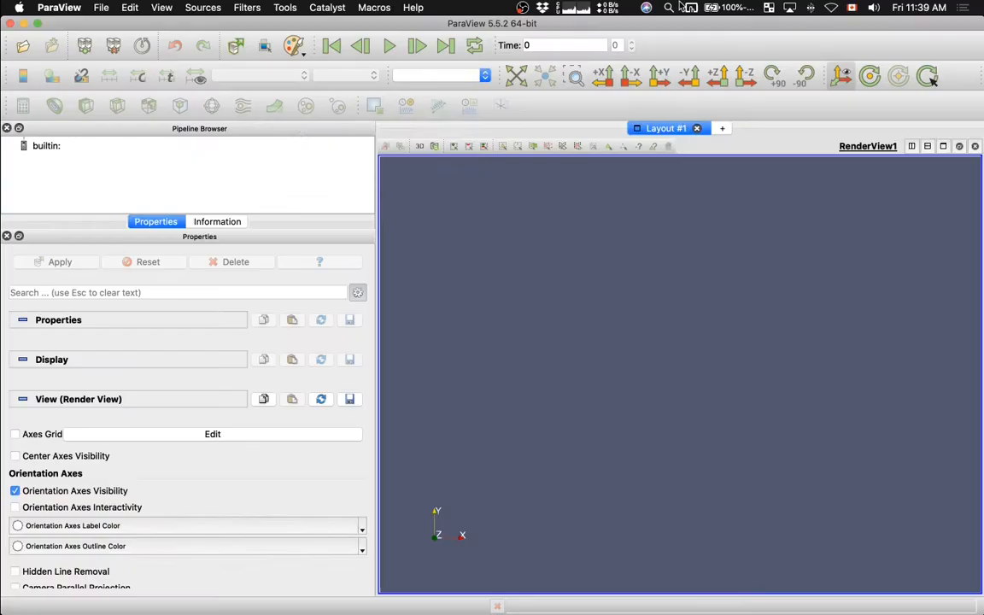
# Narrow the ParaView window to uncover part of the terminal behind it
pyautogui.click(669, 7)
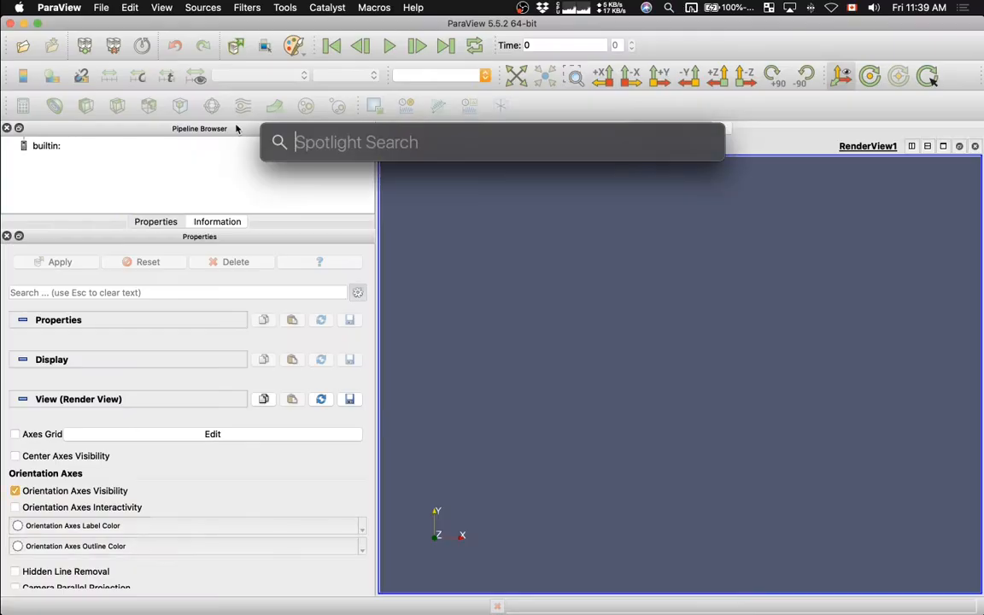
pyautogui.moveTo(2, 174); pyautogui.dragTo(141, 183)
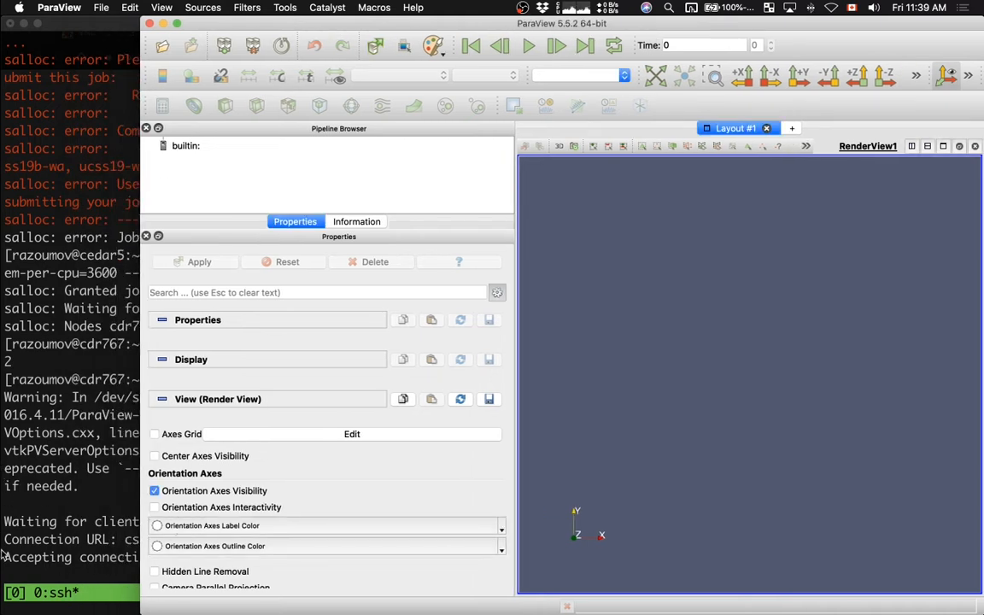
# Examine the localhost server configuration's type, host and port, and leave it without making changes
pyautogui.click(225, 45)
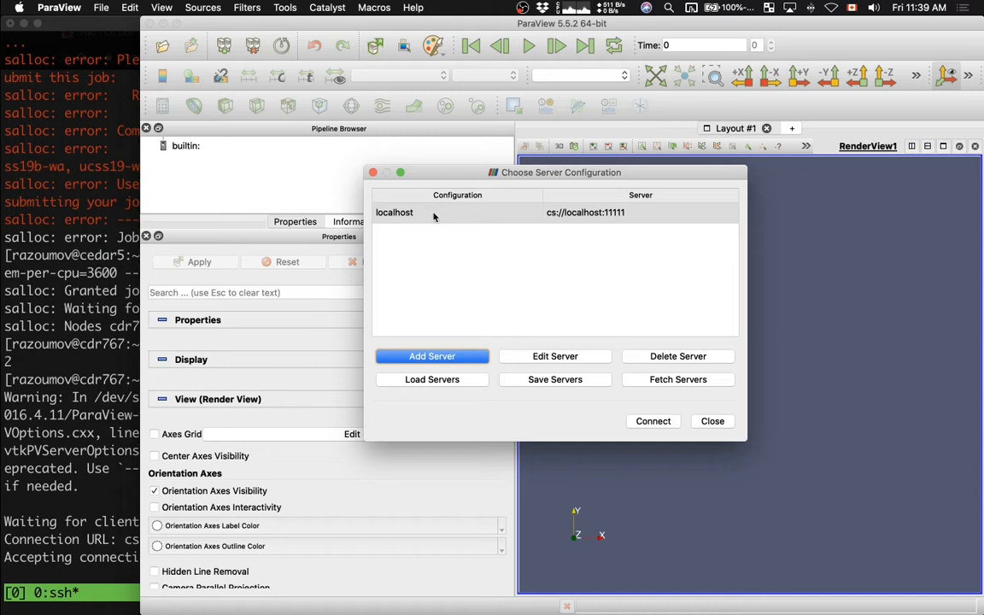
pyautogui.click(527, 358)
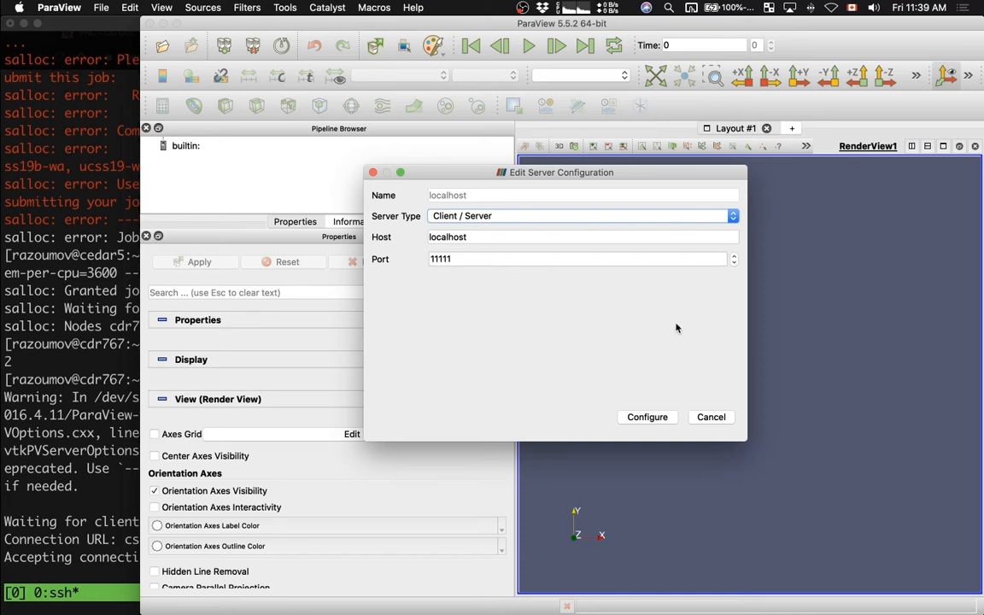
pyautogui.click(709, 419)
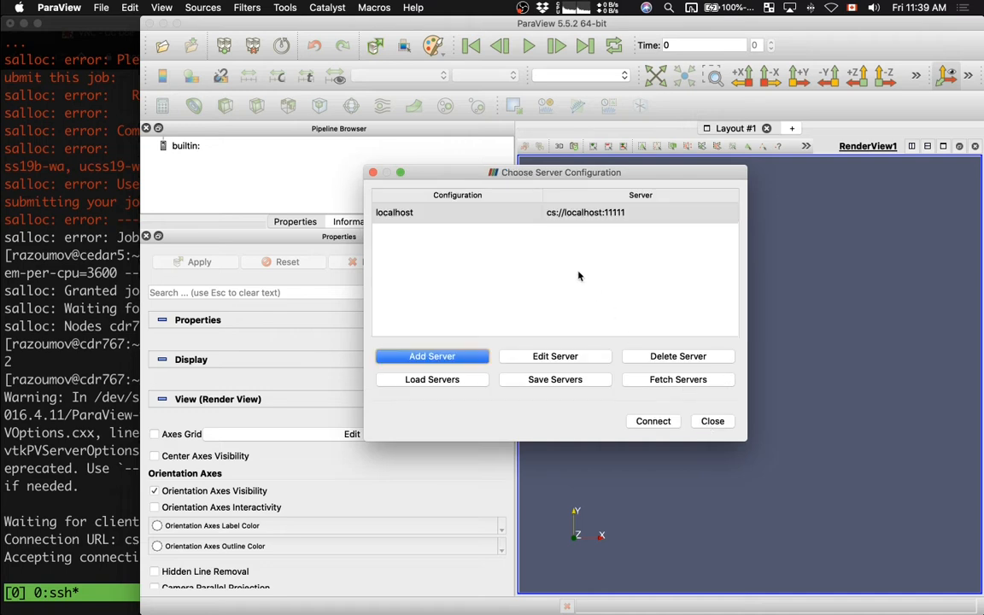
# Connect to the localhost server on port 11111, check the pvserver output in the terminal, and return to ParaView
pyautogui.click(516, 214)
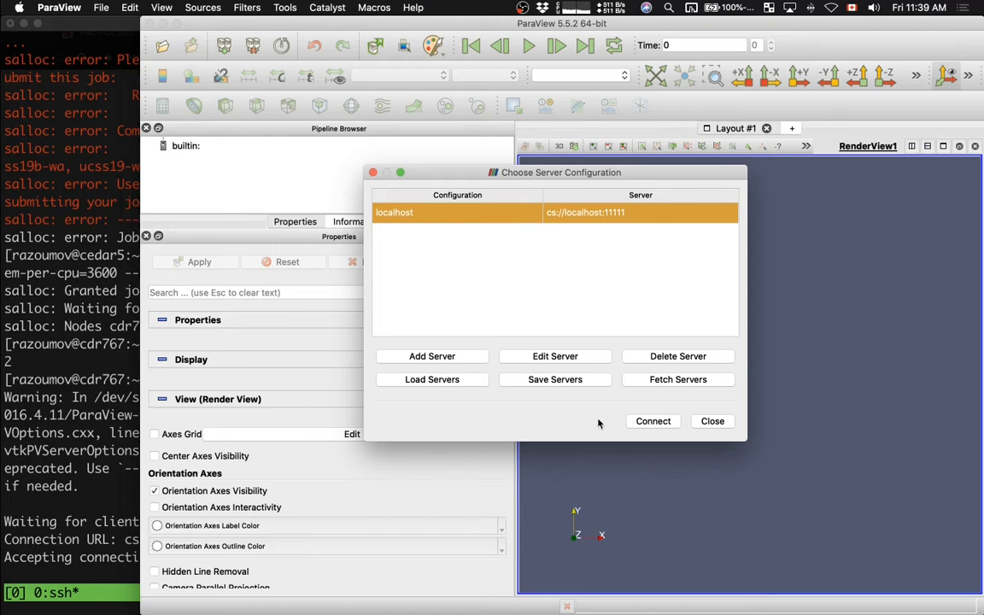
pyautogui.click(658, 420)
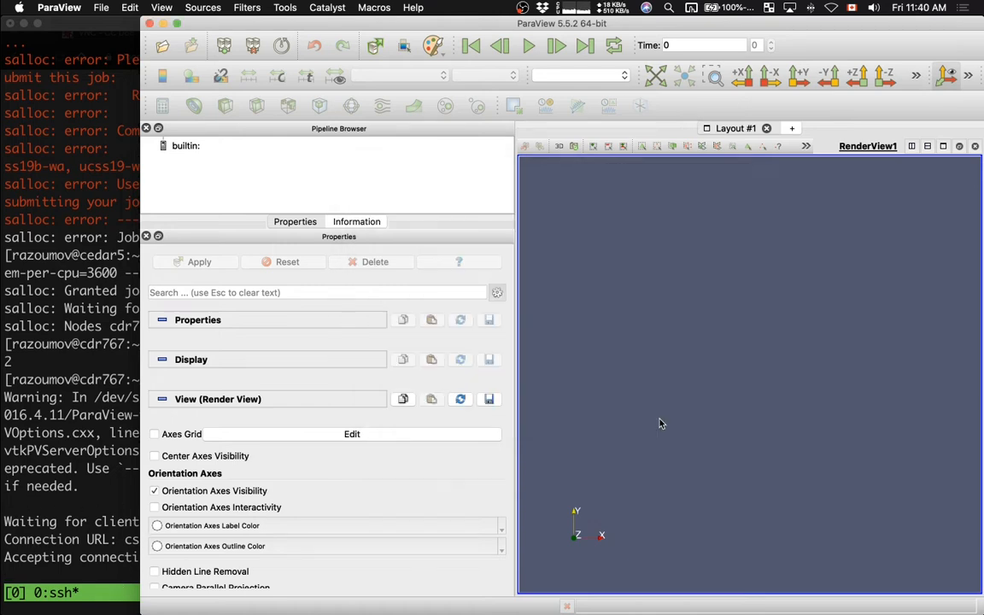
pyautogui.click(22, 378)
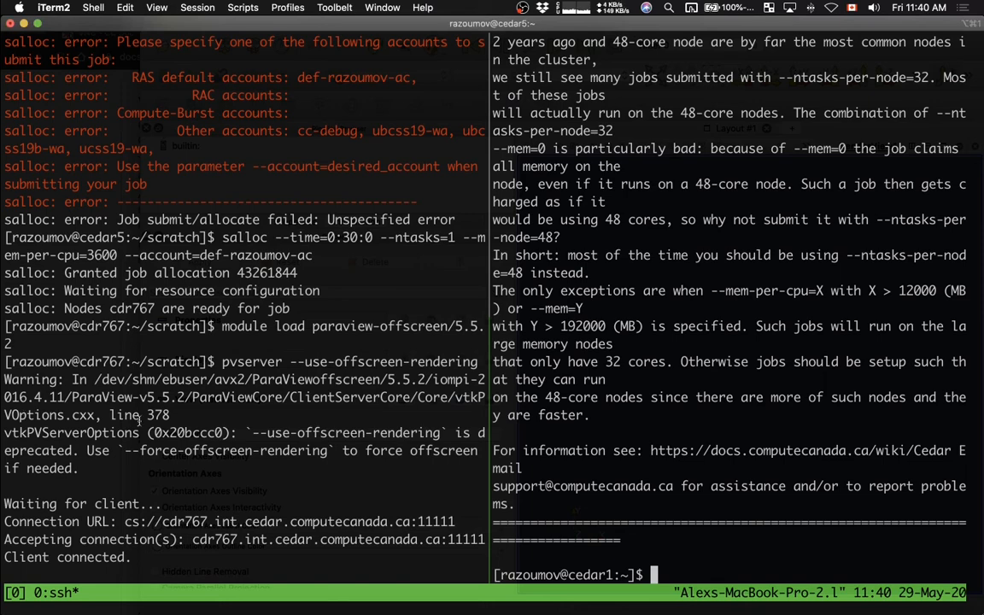
pyautogui.press('super+Tab')
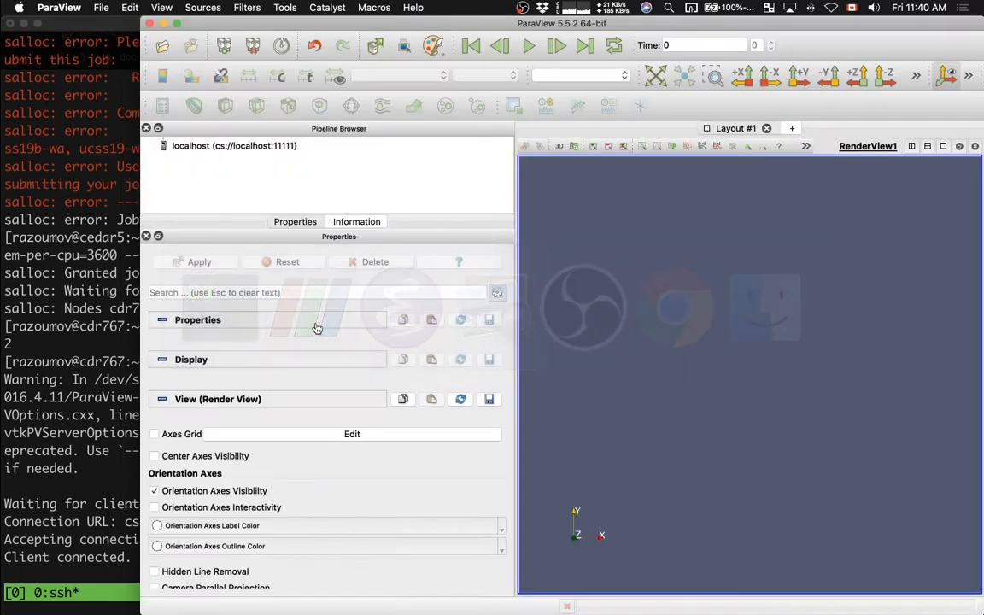
# Maximize the ParaView window and bring up the dialog for opening a file from the remote server
pyautogui.moveTo(345, 25); pyautogui.dragTo(344, 79)
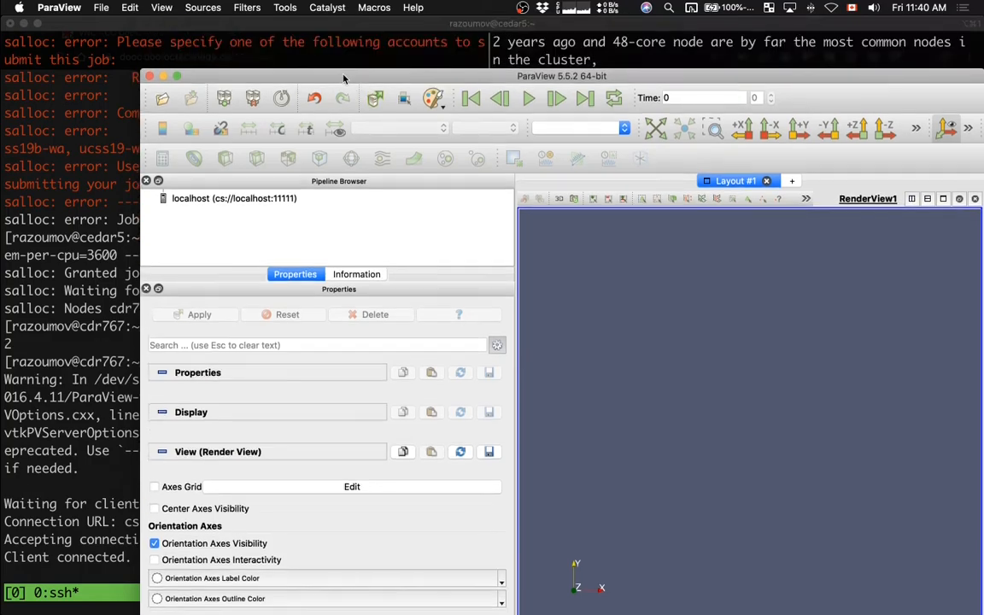
pyautogui.doubleClick(345, 78)
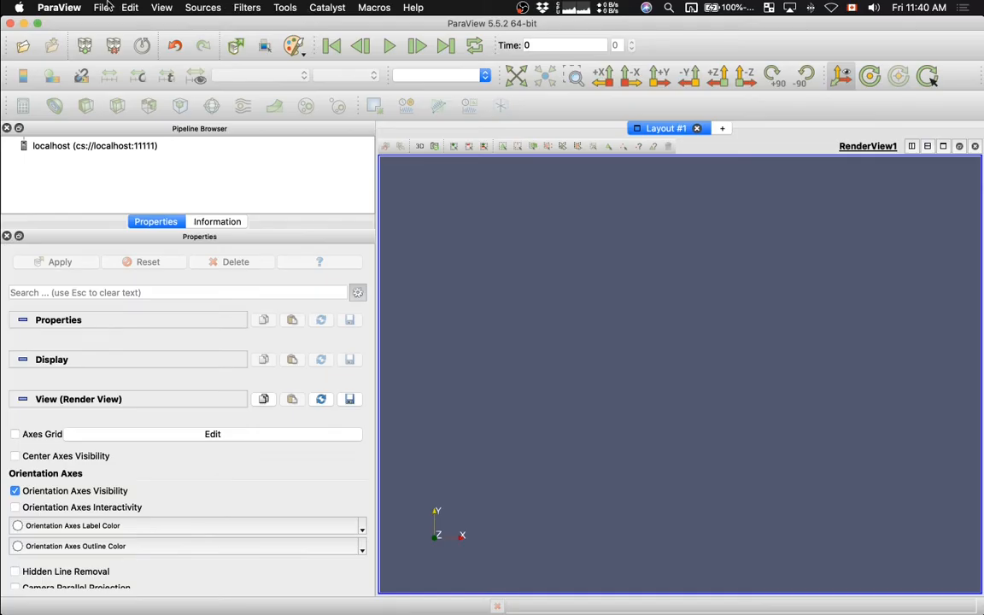
pyautogui.press('super+o')
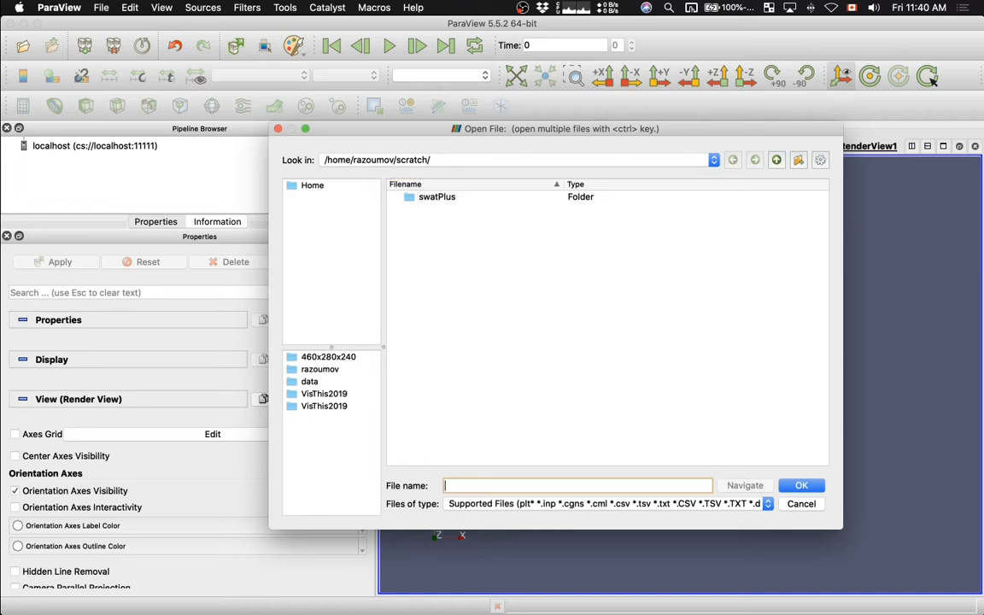
# Look up the Cedar path of the Deep Water Impact dataset in the slides, and return to ParaView
pyautogui.press('super+Tab')
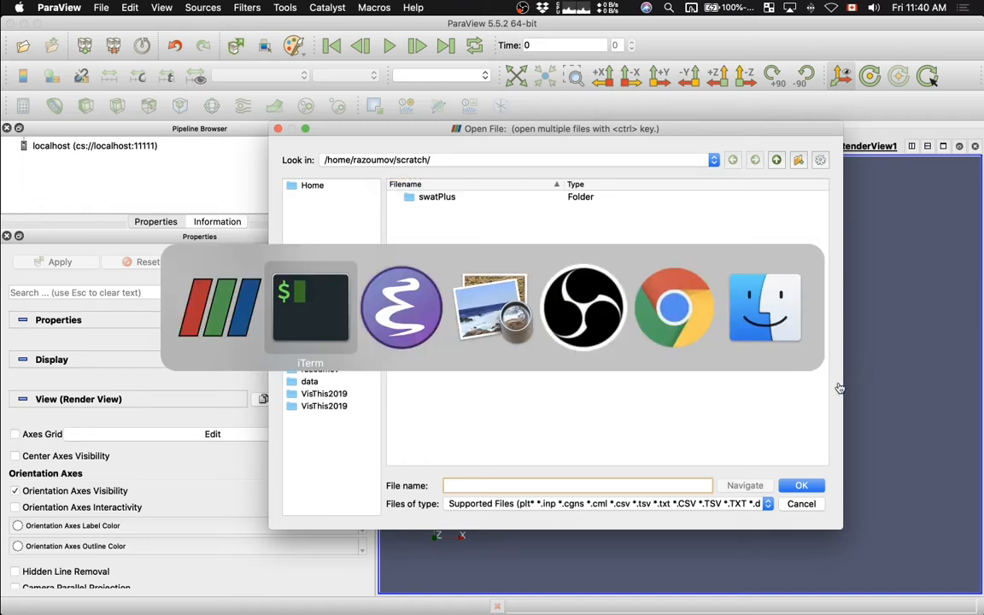
pyautogui.click(507, 323)
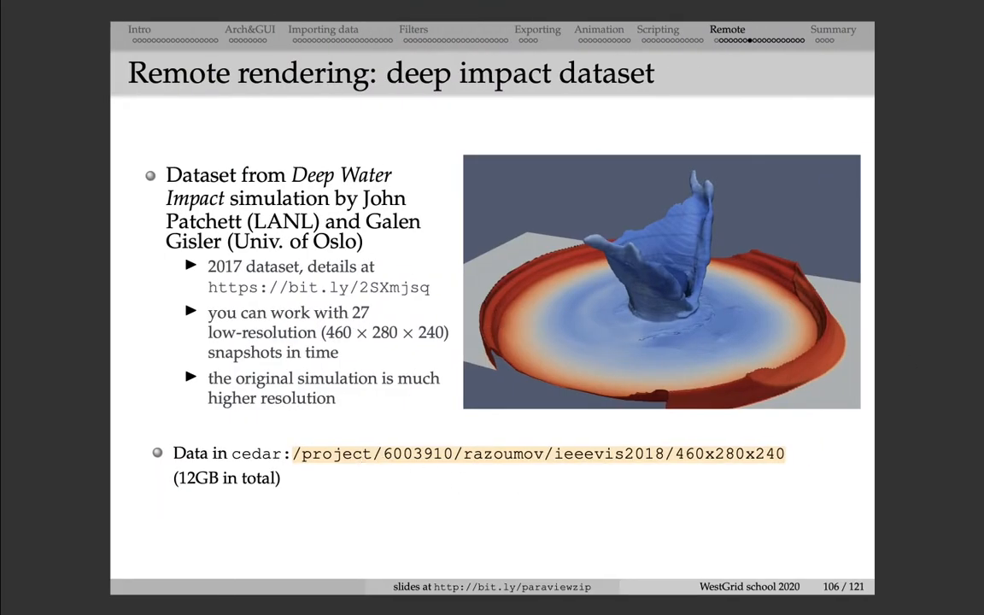
pyautogui.press('super+Tab')
# Browse the remote file system from the root directory to the /project/6003910 folder
pyautogui.click(437, 337)
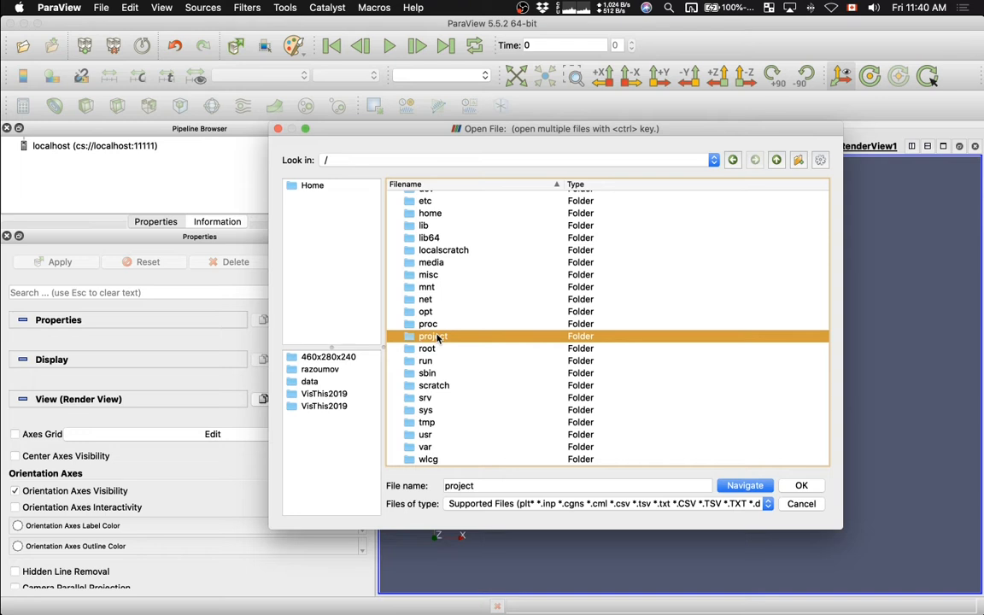
pyautogui.doubleClick(437, 337)
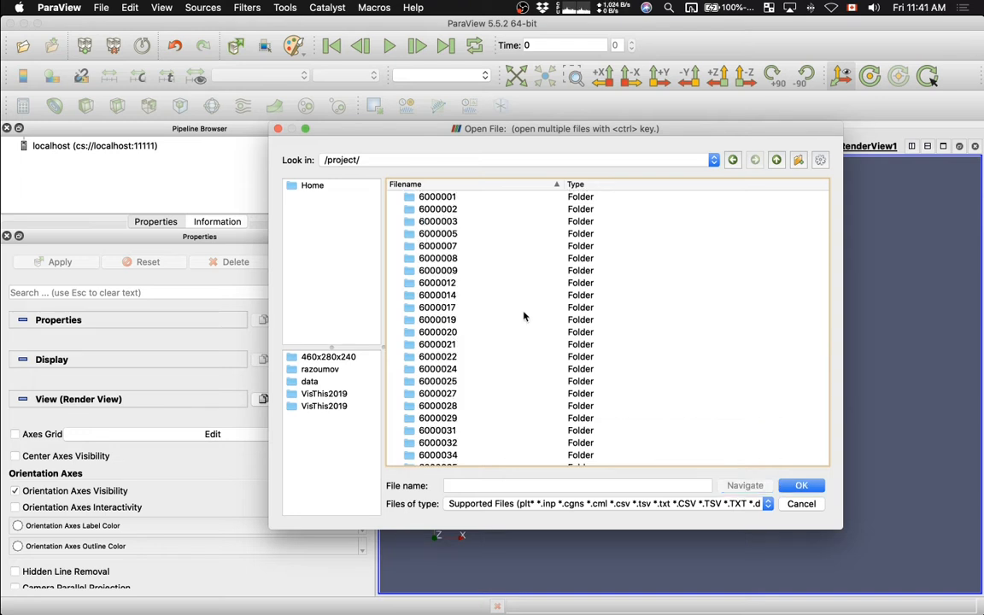
pyautogui.scroll(-1, 524, 316)
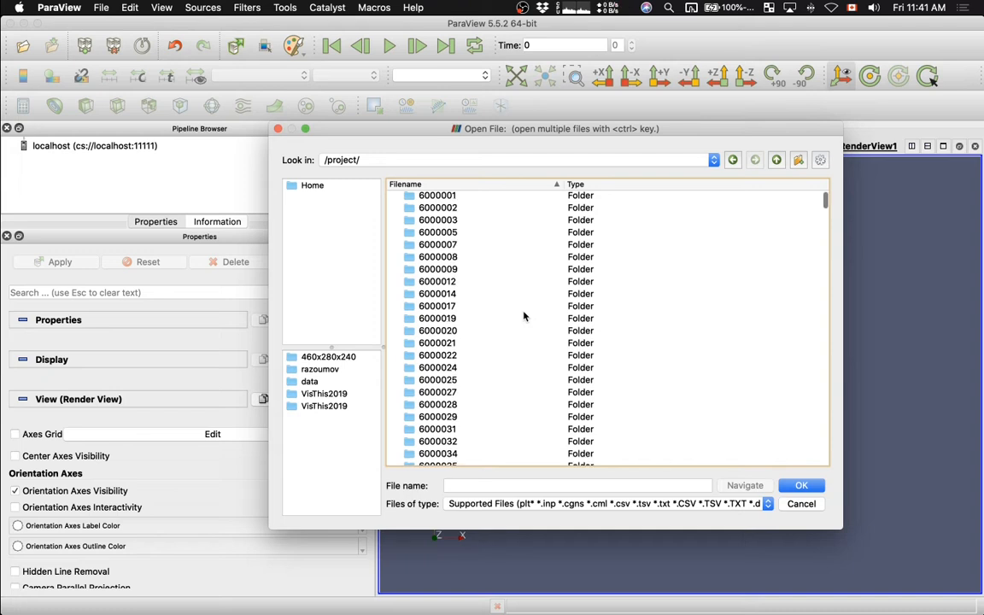
pyautogui.scroll(-20, 523, 316)
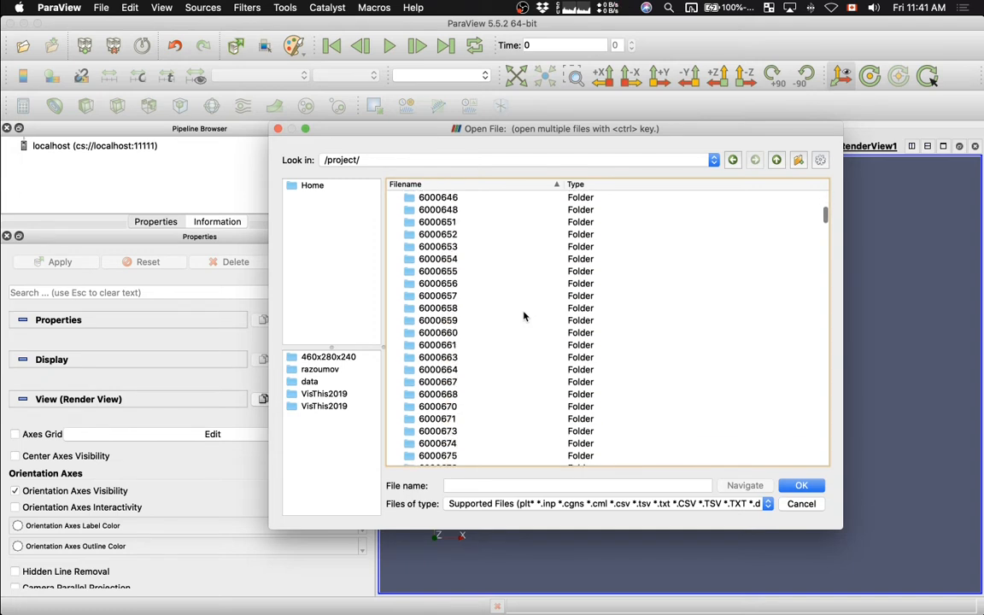
pyautogui.scroll(-20, 524, 316)
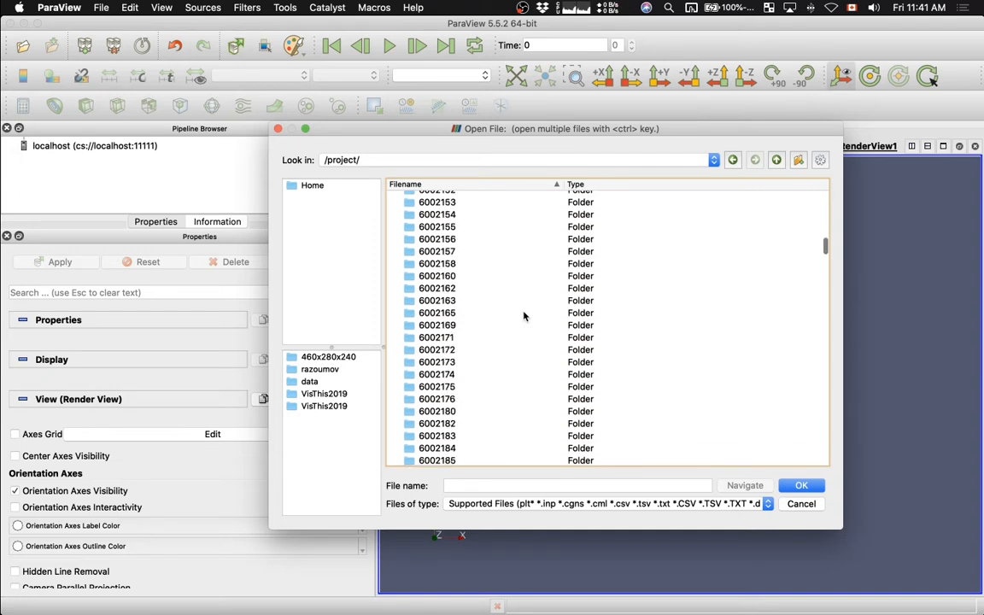
pyautogui.scroll(-20, 523, 317)
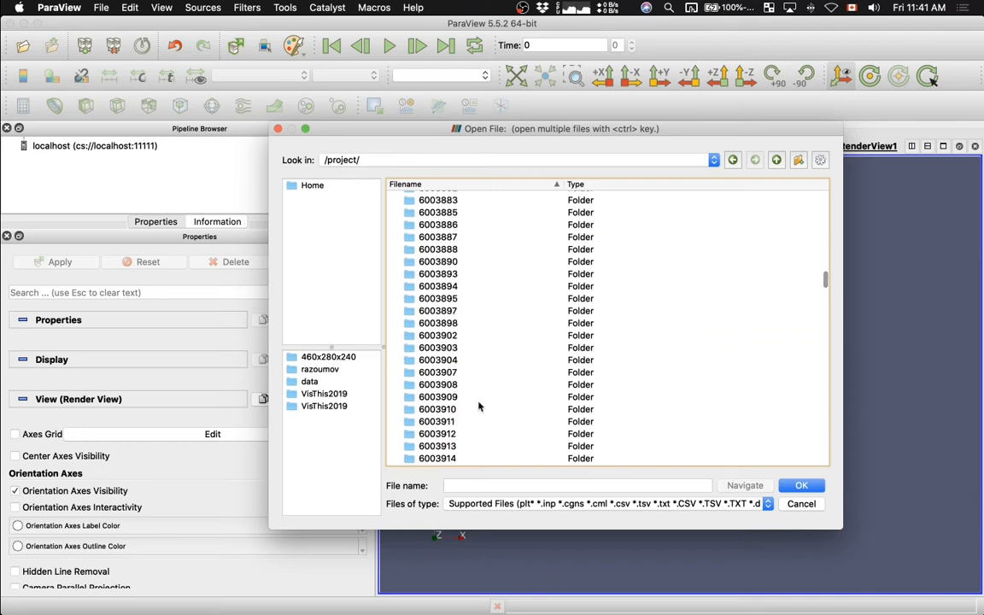
pyautogui.doubleClick(446, 410)
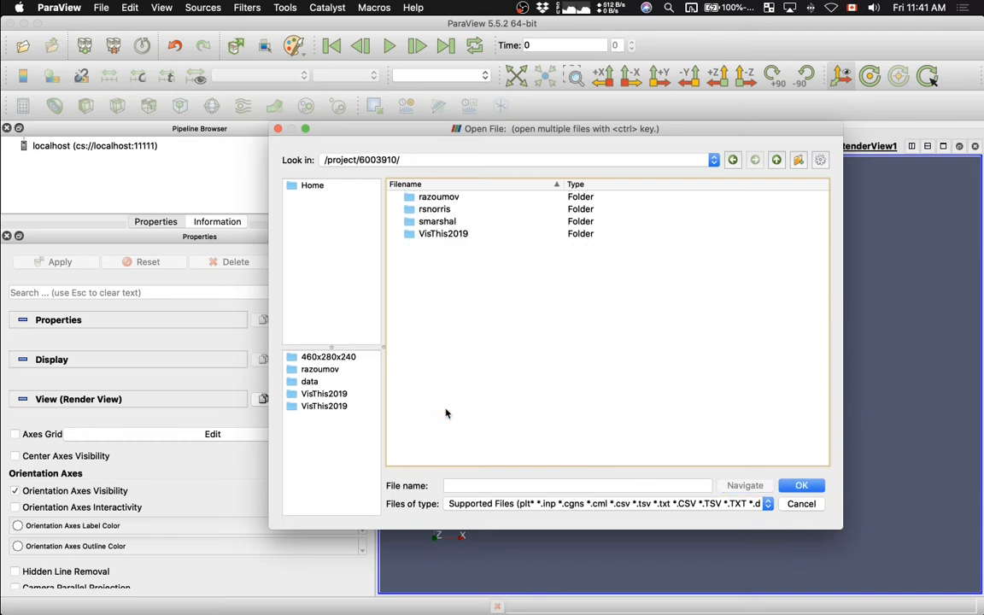
# Enter the dataset owner's folder and go into ieeevis2018/460x280x240
pyautogui.doubleClick(447, 199)
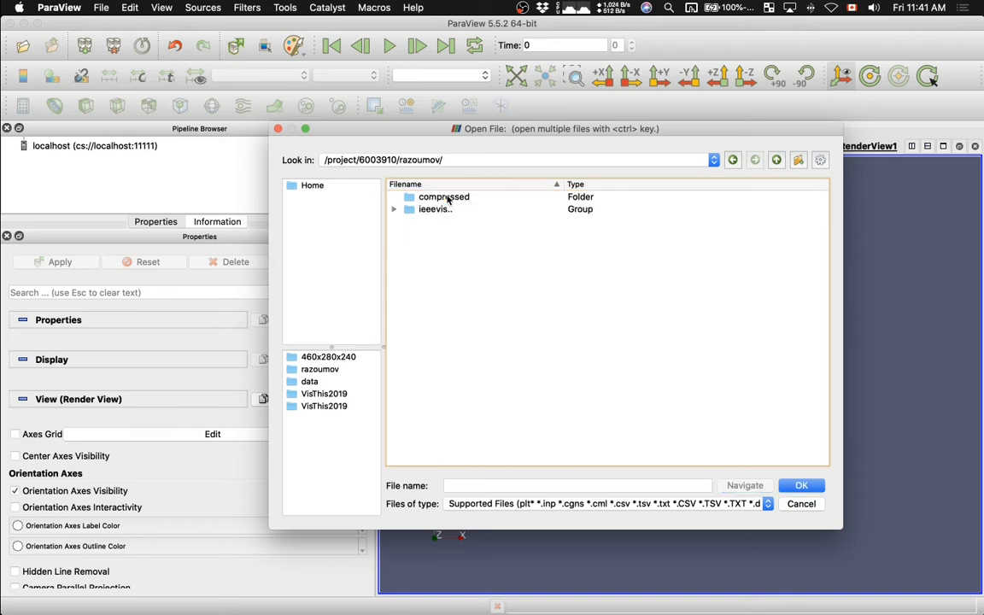
pyautogui.click(391, 213)
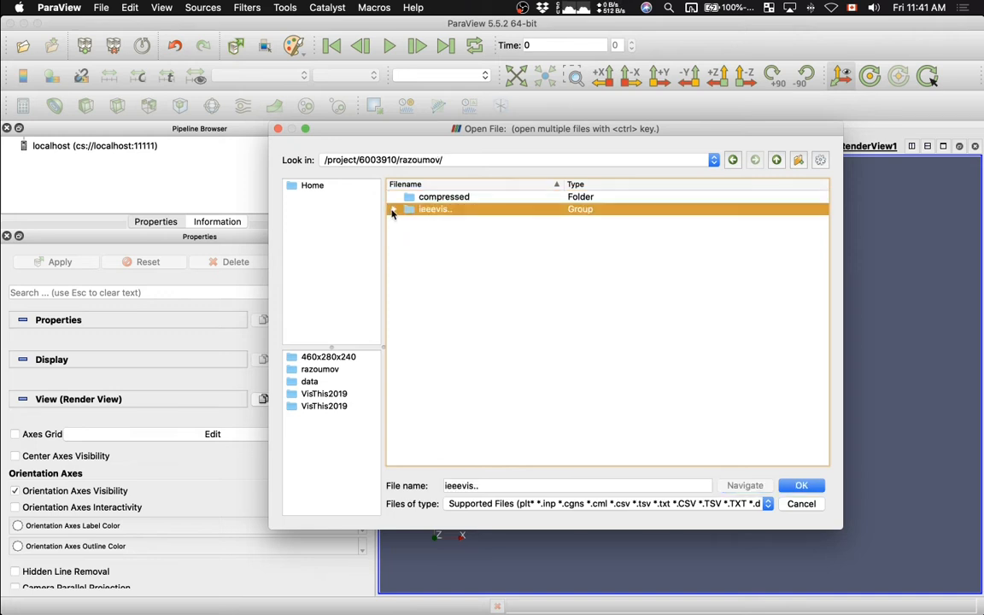
pyautogui.click(393, 209)
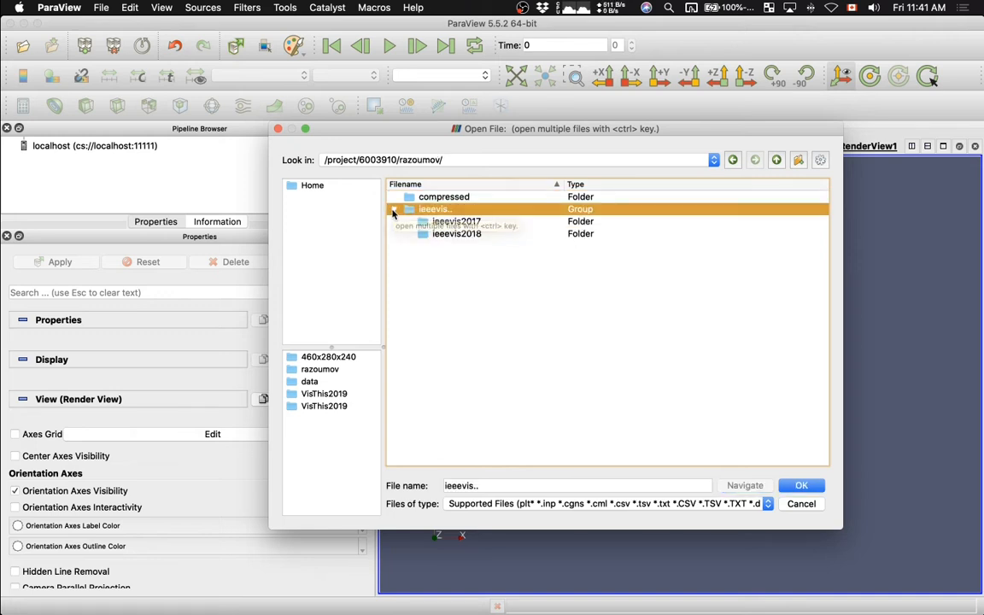
pyautogui.doubleClick(449, 234)
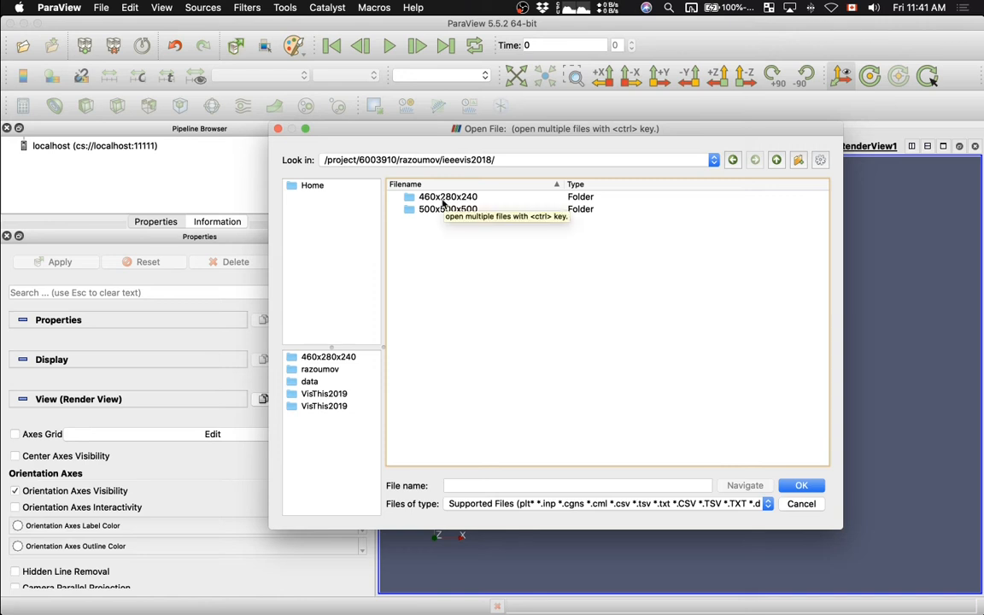
pyautogui.doubleClick(443, 201)
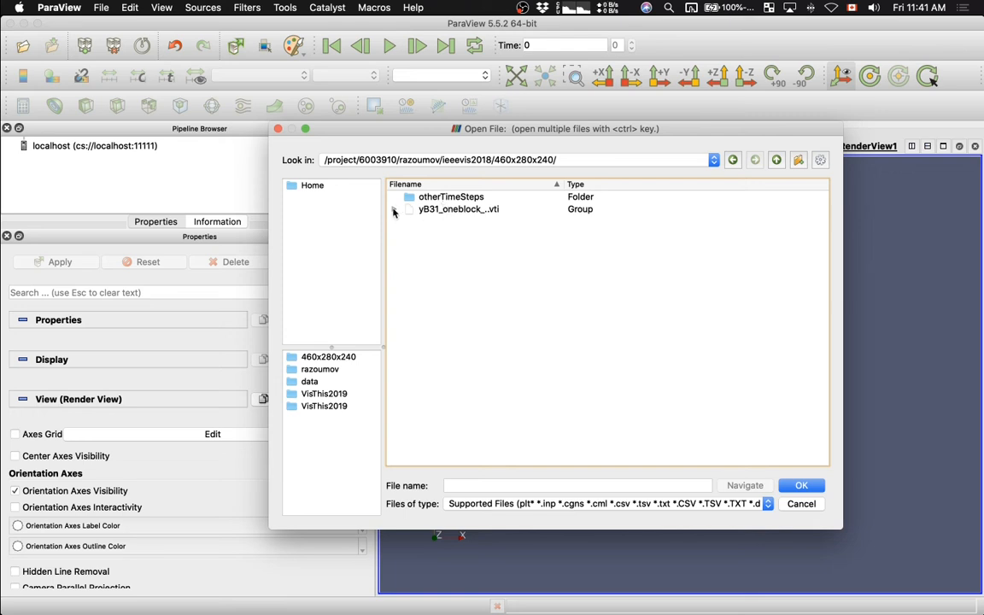
# Load the single file yB31_oneblock_16355.vti from the yB31_oneblock_..vti group with its listed arrays left enabled
pyautogui.click(394, 210)
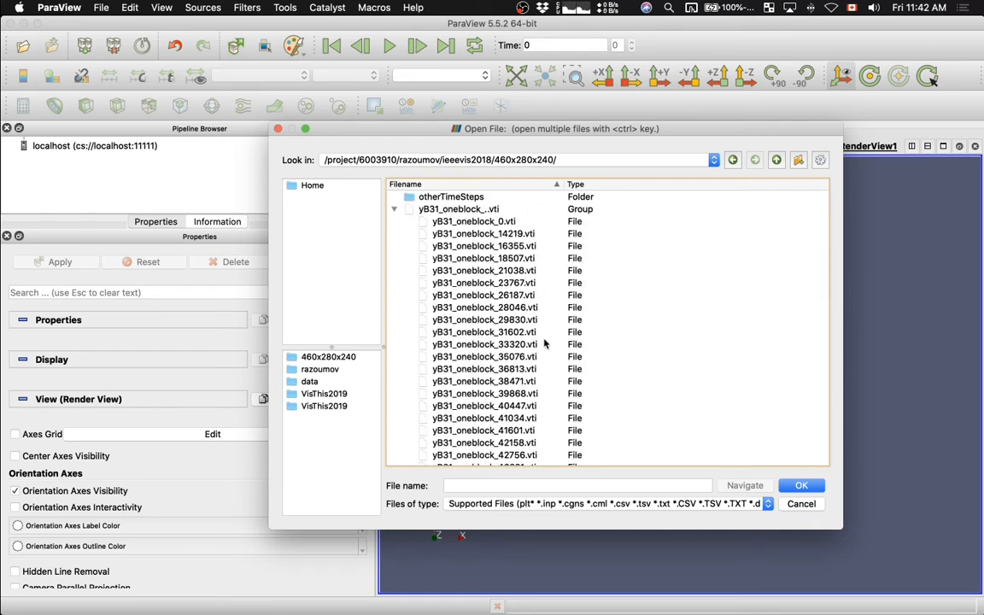
pyautogui.click(483, 246)
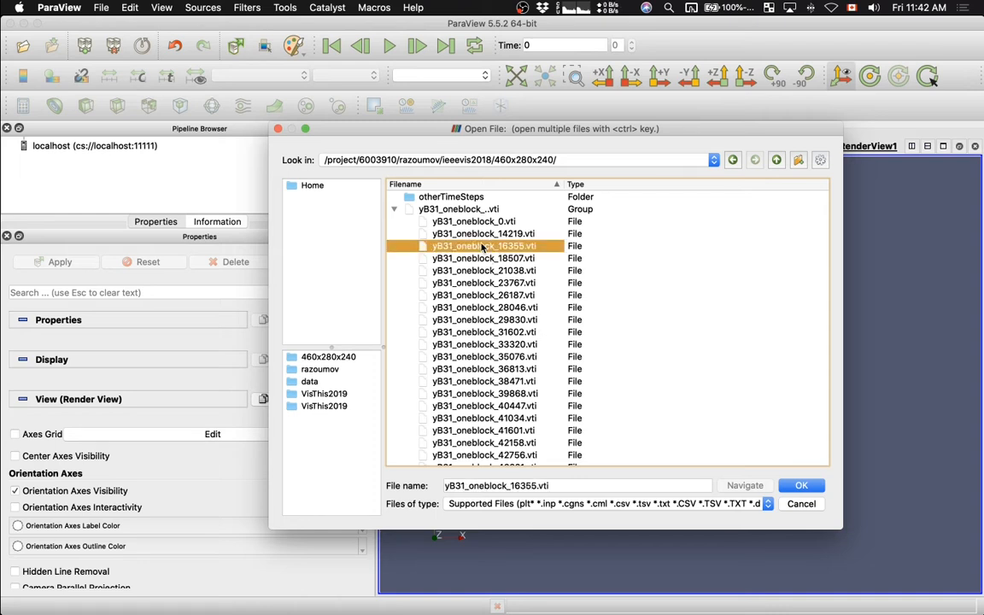
pyautogui.click(806, 486)
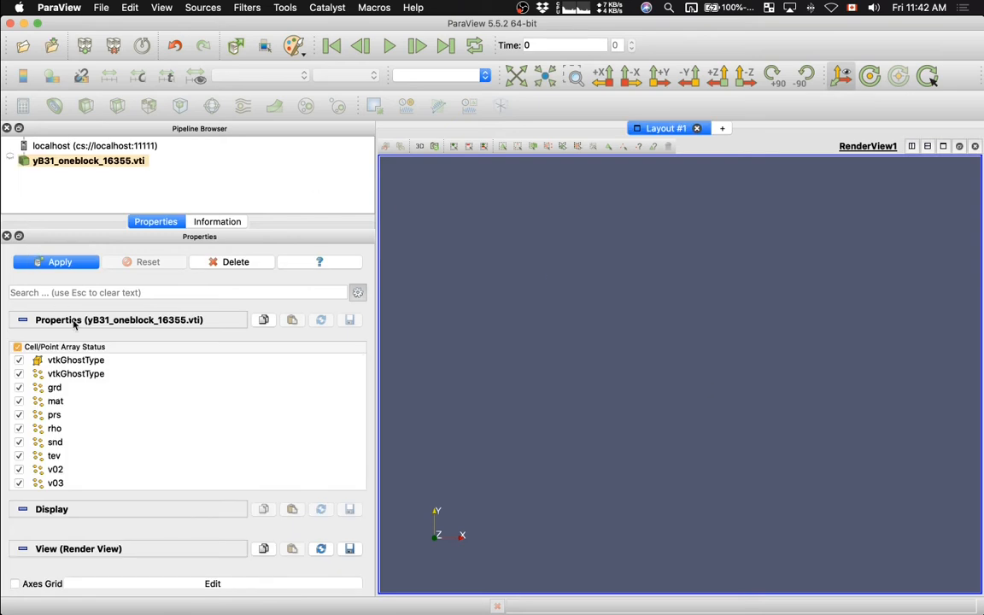
pyautogui.scroll(-3, 73, 491)
pyautogui.scroll(3, 73, 496)
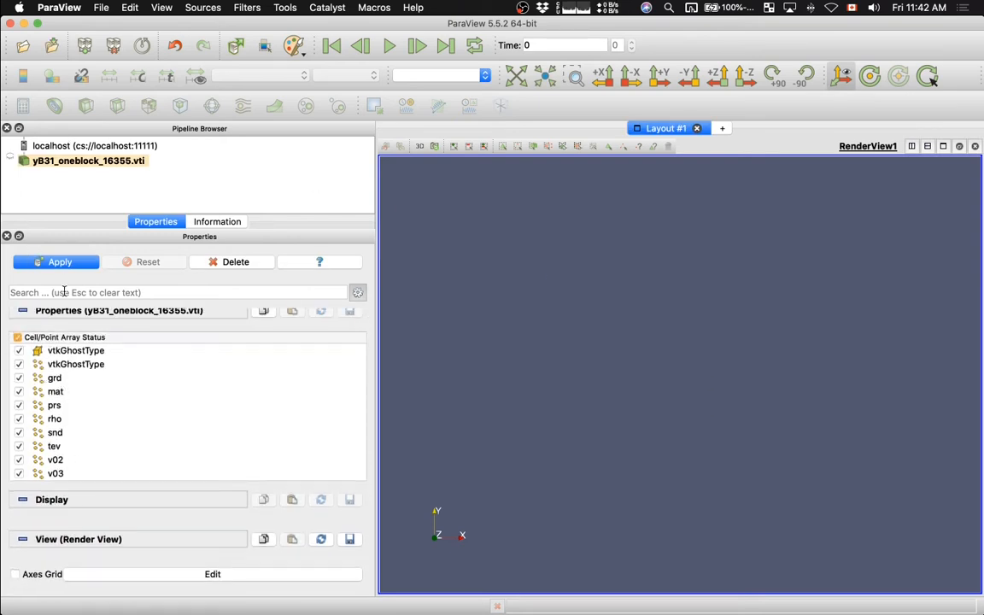
pyautogui.click(58, 262)
# In the terminal's cedar1 session, change to the dataset's ieeevis2018/460x280x240 directory under /project/6003910 and list its files with ls -l
pyautogui.press('super+Tab')
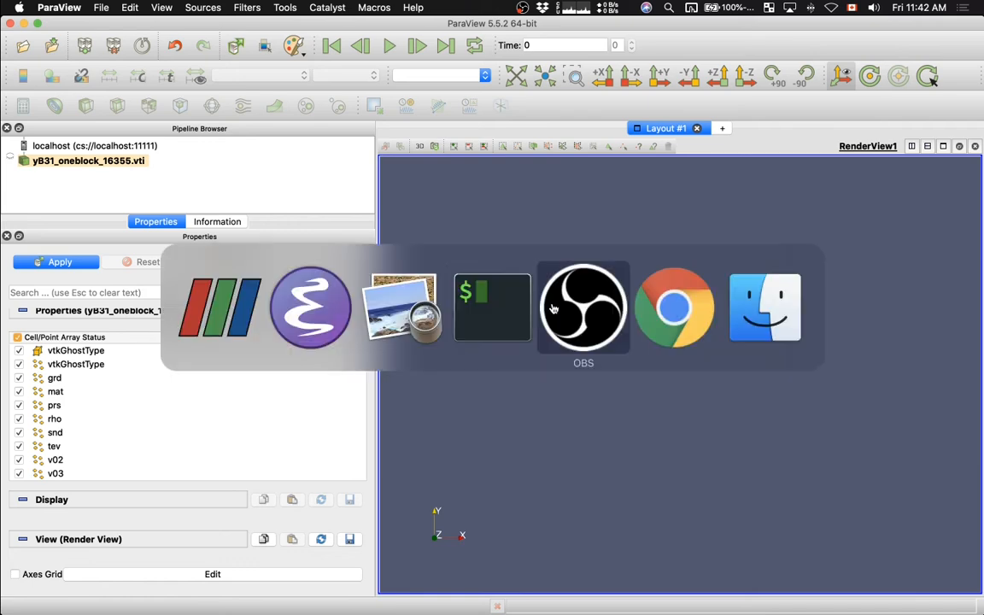
pyautogui.click(485, 319)
pyautogui.hotkey('ctrl', 'u')
pyautogui.write('cd')
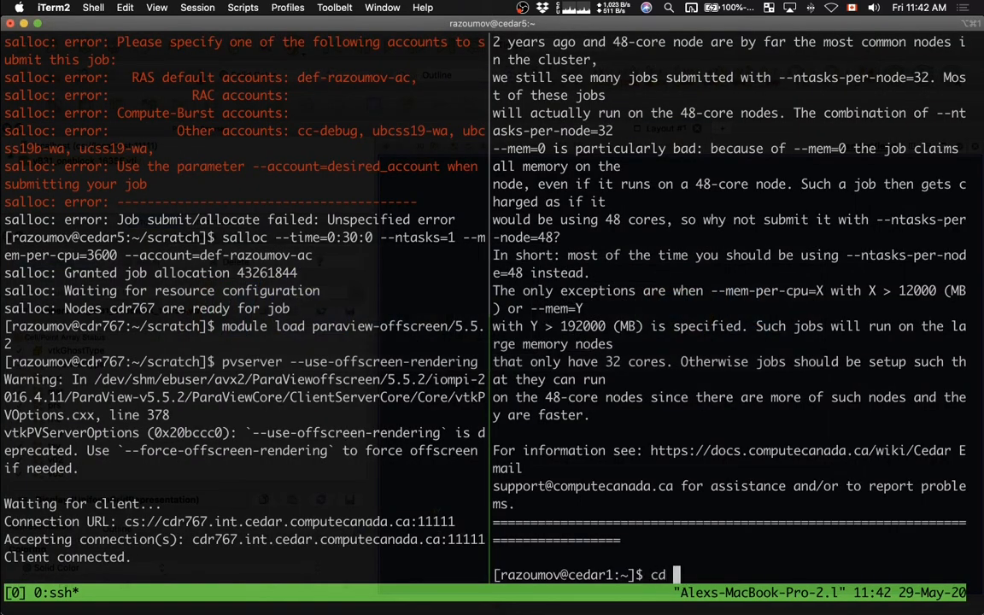
pyautogui.click(735, 349)
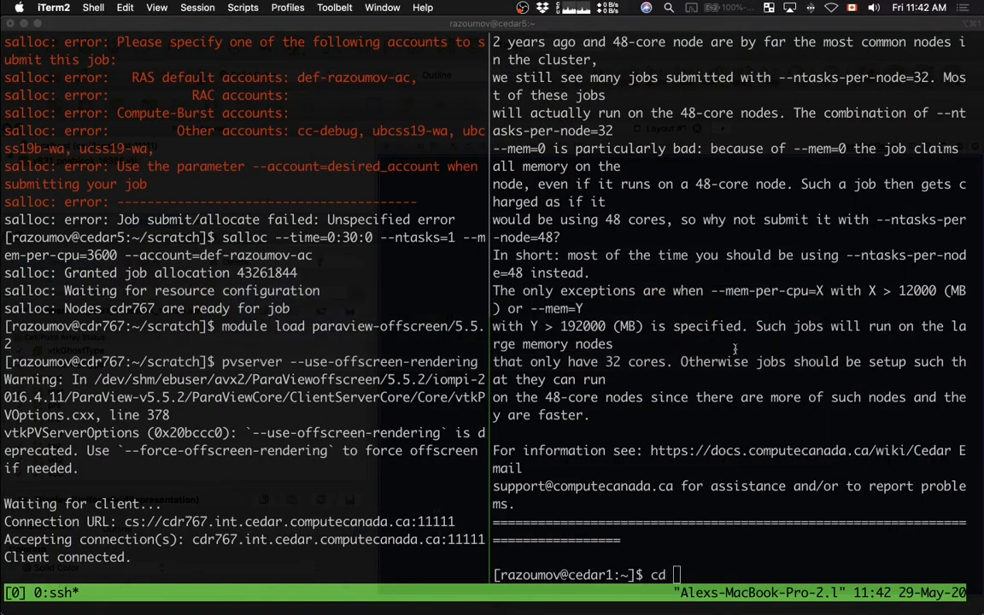
pyautogui.write('/project/6003910/razoumov/ieeevis2018/460x280x240')
pyautogui.press('Return')
pyautogui.write('ls -l')
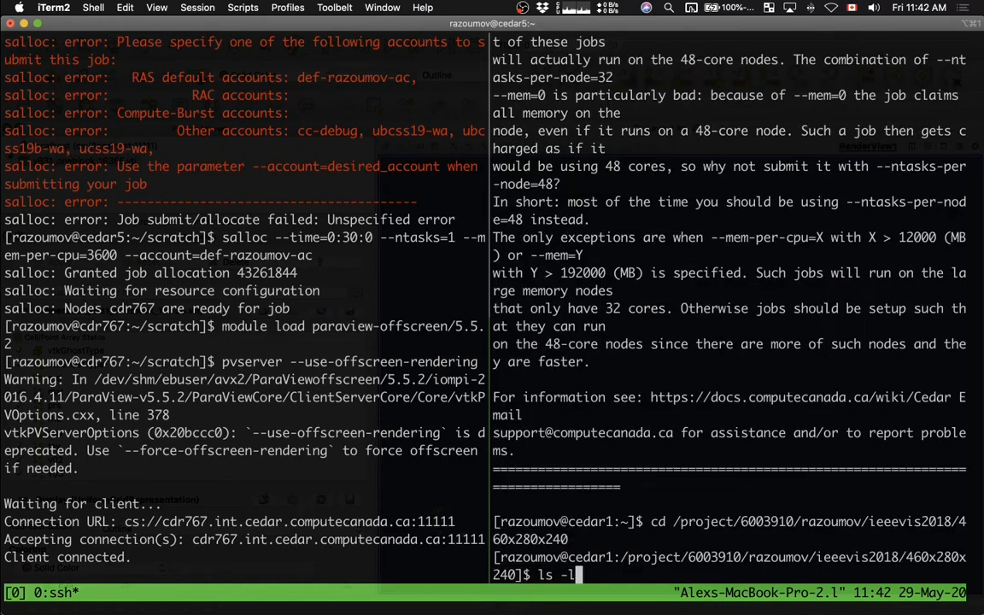
pyautogui.press('Return')
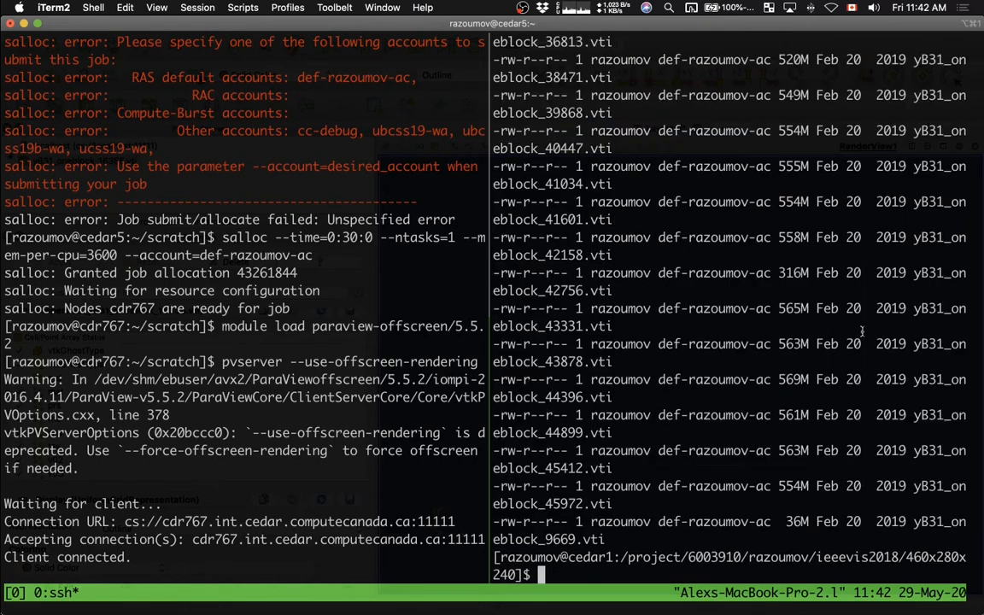
# Review the sizes of the yB31_oneblock .vti files in the terminal listing, and switch back to ParaView
pyautogui.scroll(5, 862, 332)
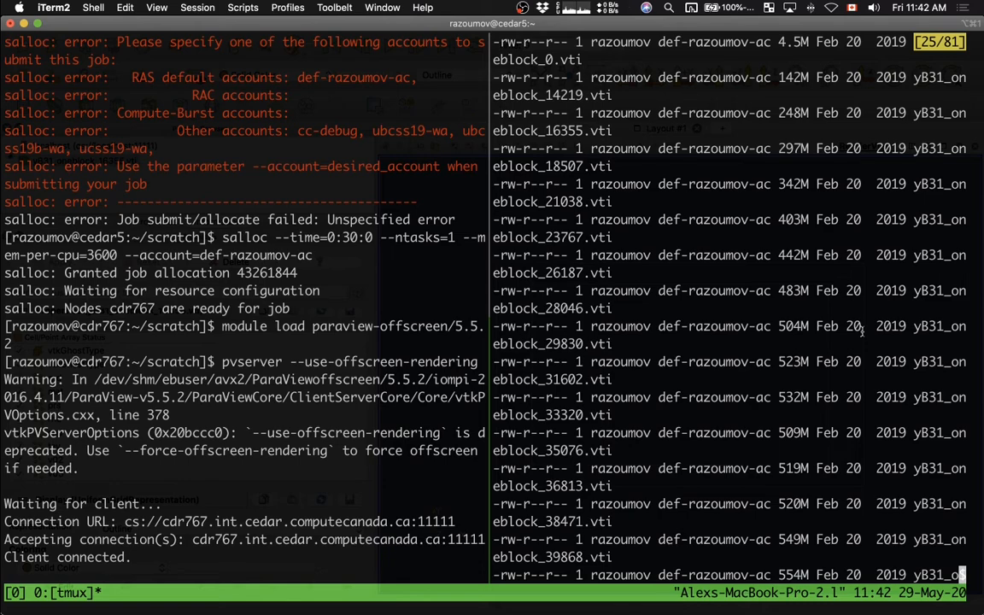
pyautogui.scroll(-3, 862, 332)
pyautogui.scroll(4, 862, 332)
pyautogui.scroll(-4, 863, 332)
pyautogui.scroll(-2, 862, 332)
pyautogui.press('super+Tab')
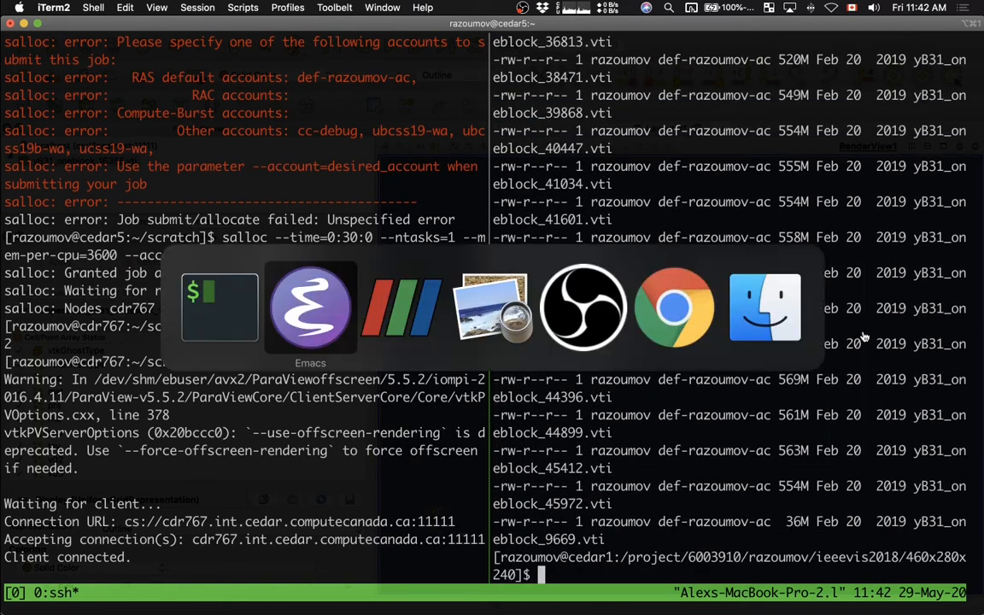
pyautogui.click(375, 290)
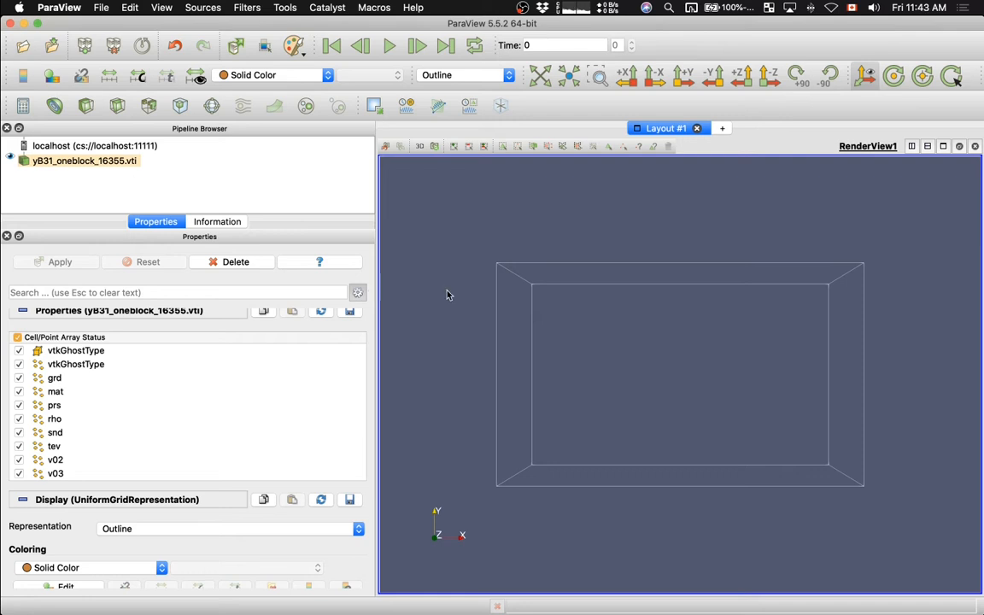
# Display yB31_oneblock_16355.vti with the Surface representation, coloured by rho
pyautogui.click(457, 75)
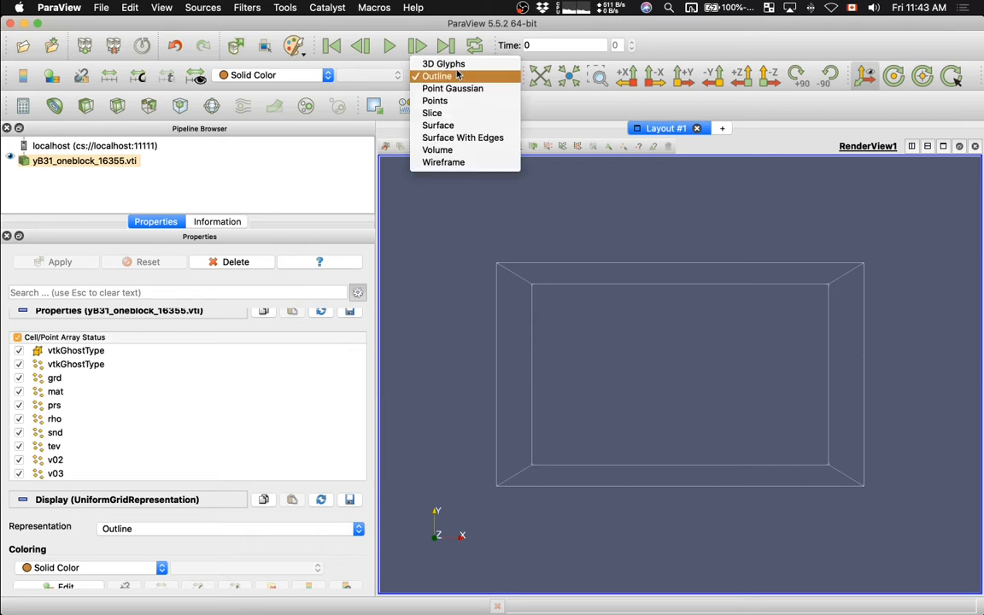
pyautogui.click(445, 125)
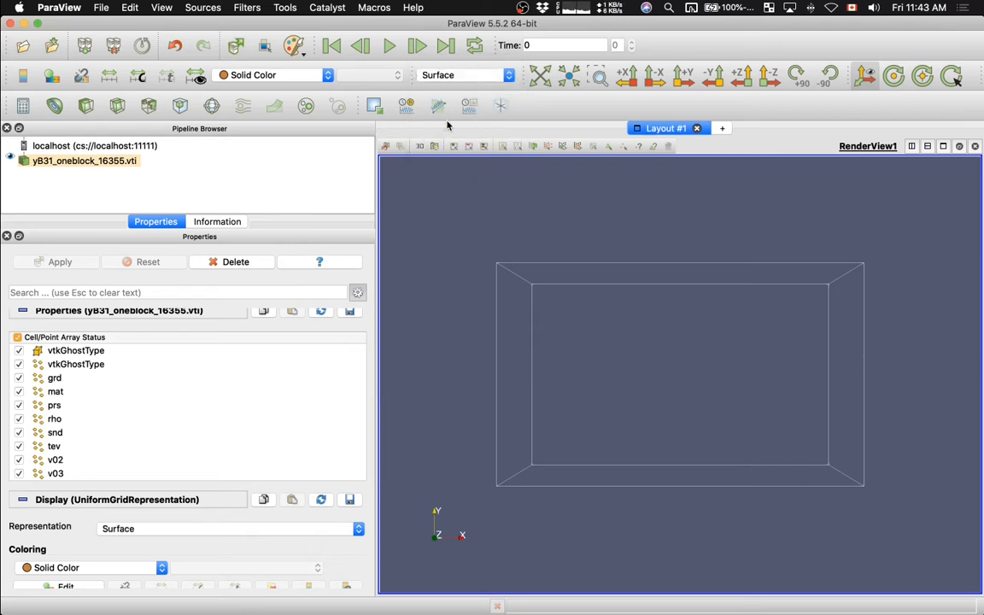
pyautogui.click(300, 77)
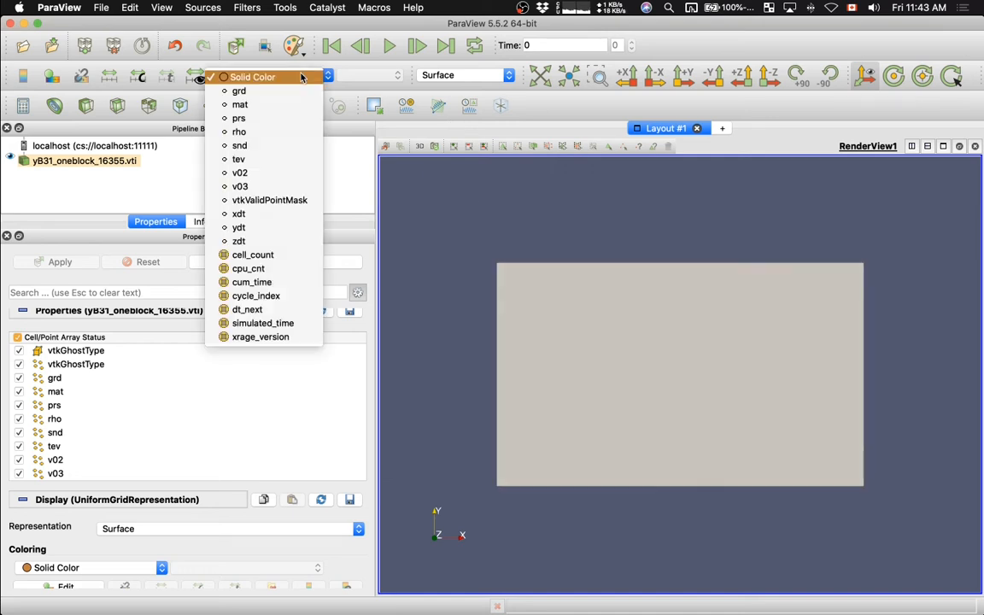
pyautogui.click(276, 131)
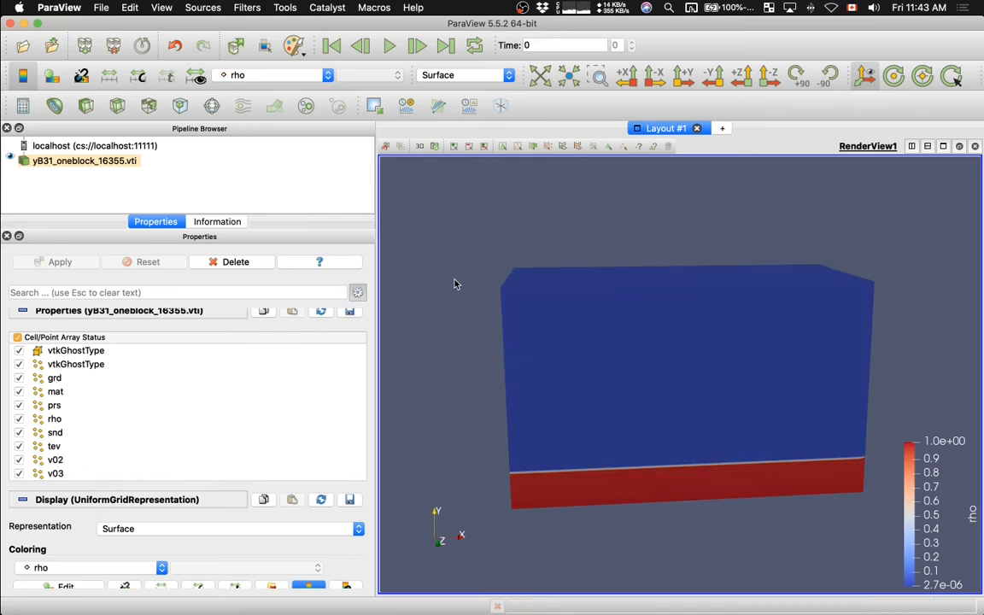
pyautogui.moveTo(457, 283)
pyautogui.mouseDown()
pyautogui.moveTo(484, 284)
pyautogui.moveTo(442, 279)
pyautogui.mouseUp()
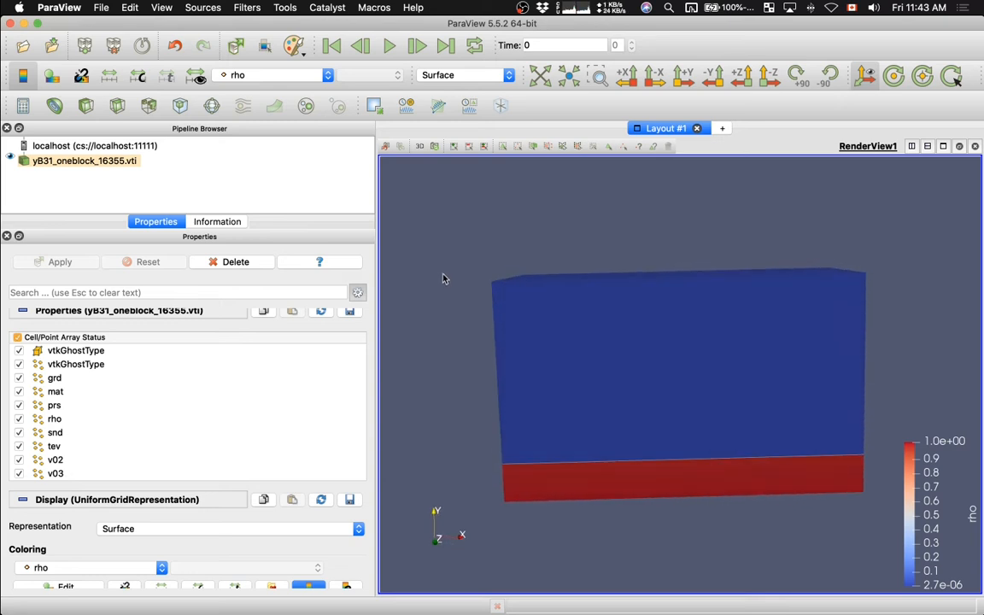
# Create a Contour of yB31_oneblock_16355.vti by rho with a single isosurface value of 0.002
pyautogui.click(53, 105)
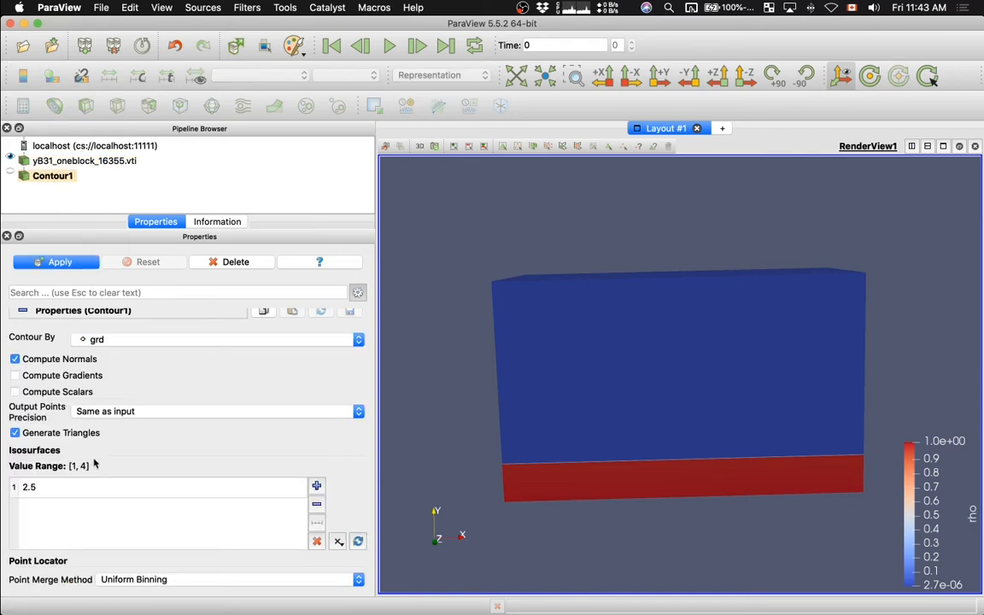
pyautogui.click(117, 341)
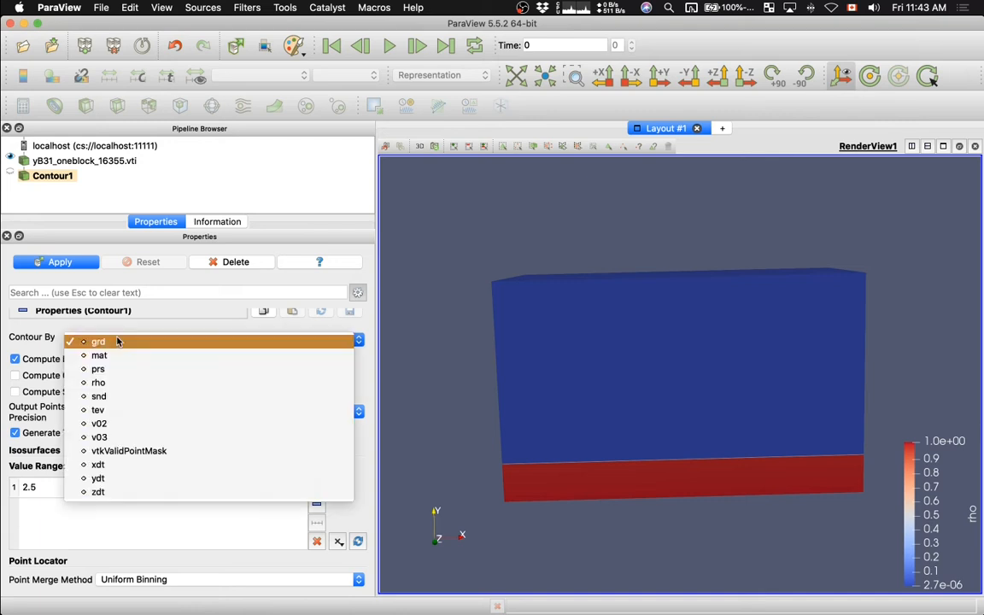
pyautogui.click(112, 383)
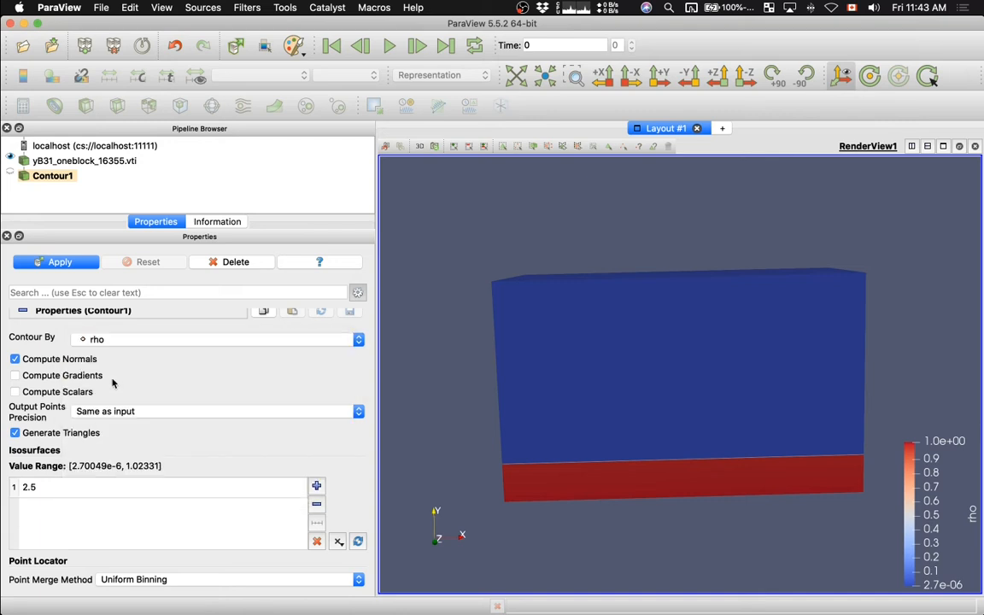
pyautogui.click(43, 486)
pyautogui.click(43, 486)
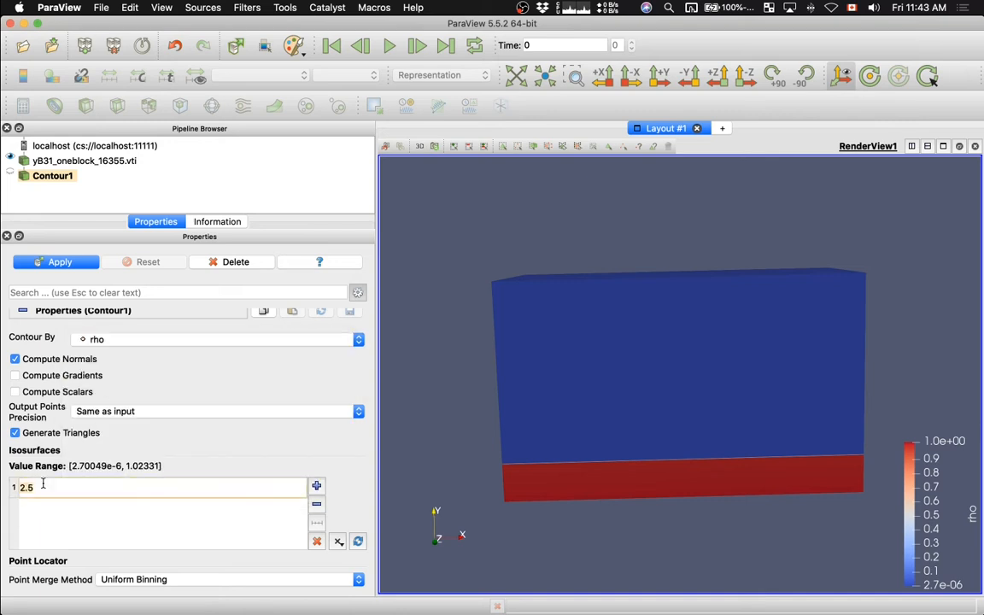
pyautogui.write('0.002')
pyautogui.press('Return')
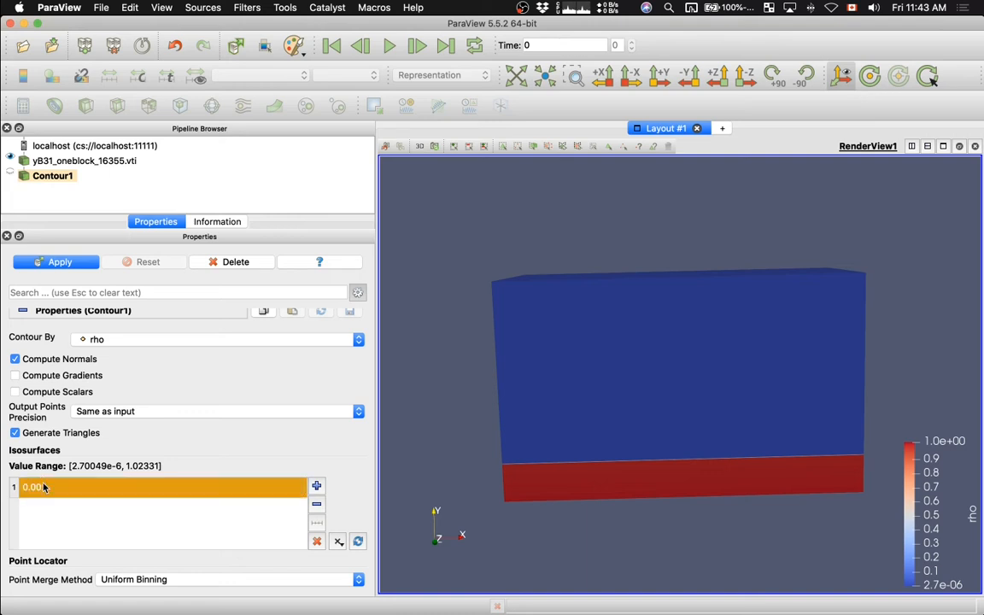
pyautogui.click(46, 267)
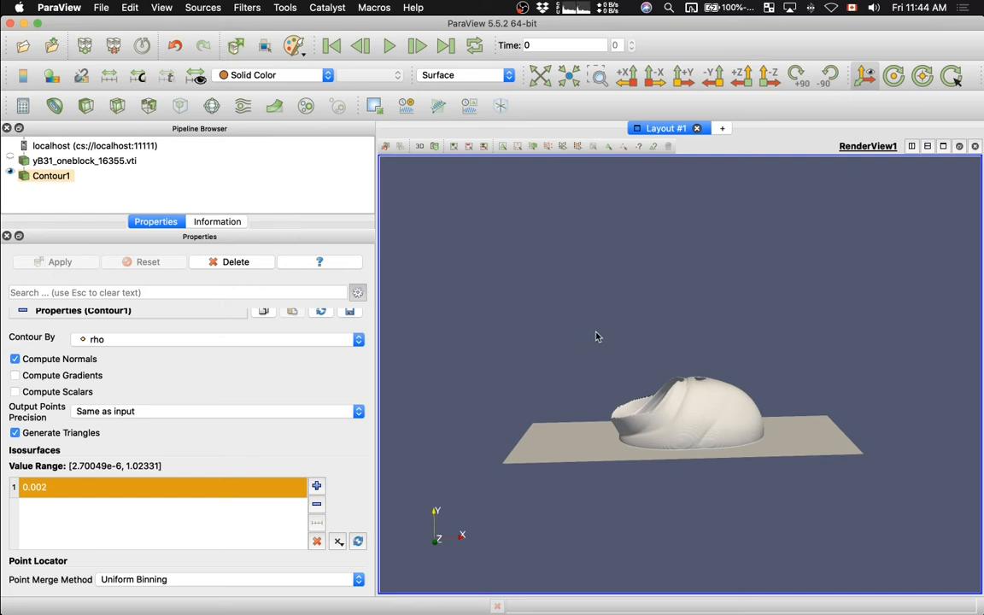
# Show yB31_oneblock_16355.vti together with the contour and set the dataset's opacity to 0.15
pyautogui.click(11, 161)
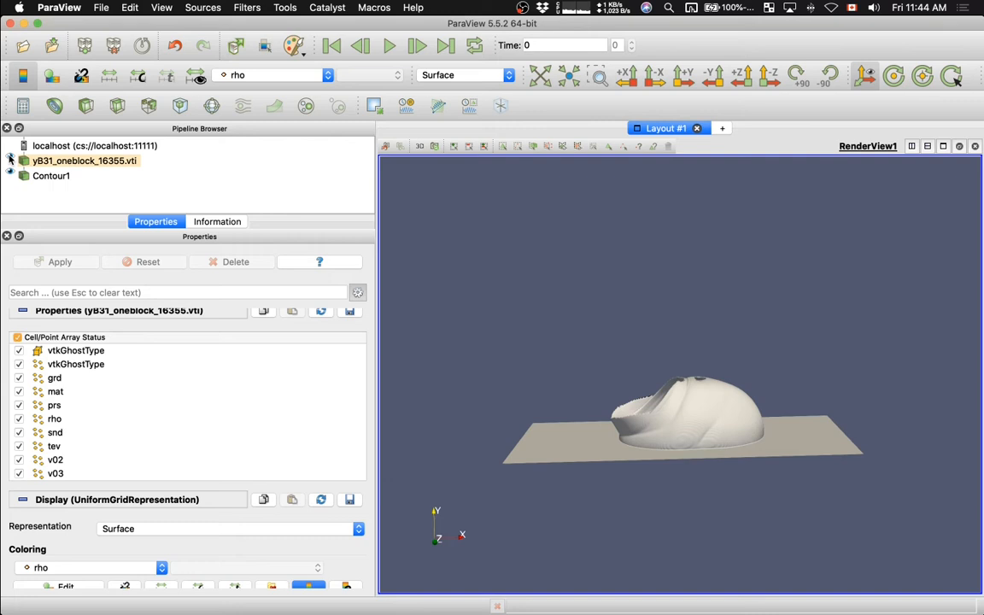
pyautogui.click(11, 160)
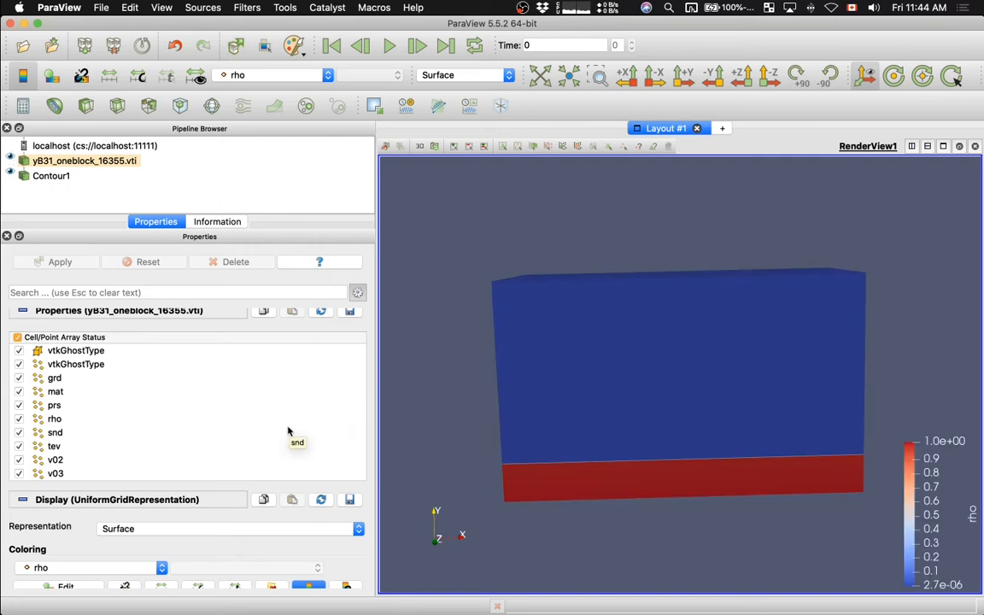
pyautogui.scroll(-5, 205, 528)
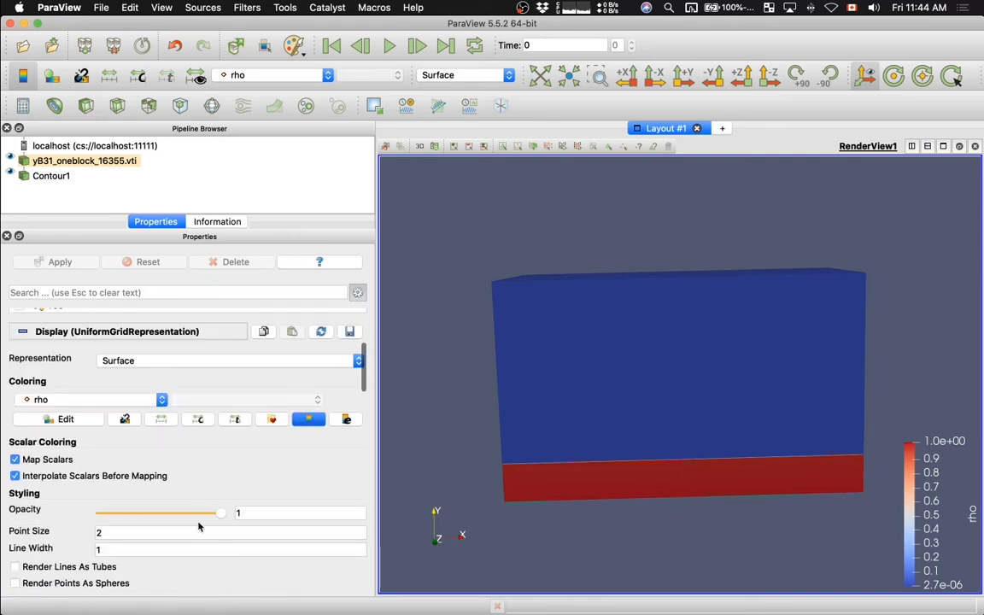
pyautogui.click(119, 514)
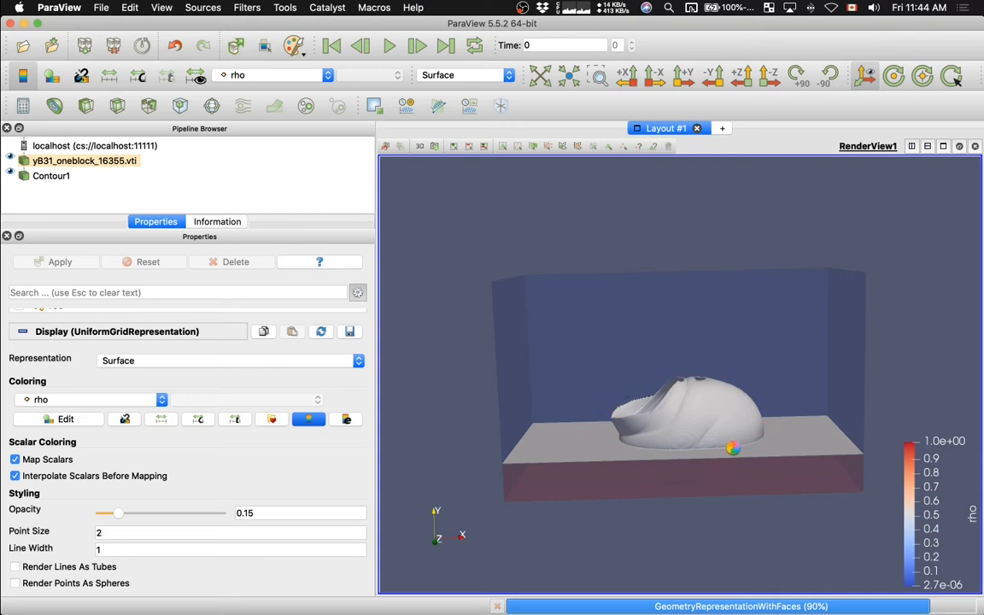
pyautogui.moveTo(623, 448); pyautogui.dragTo(608, 425)
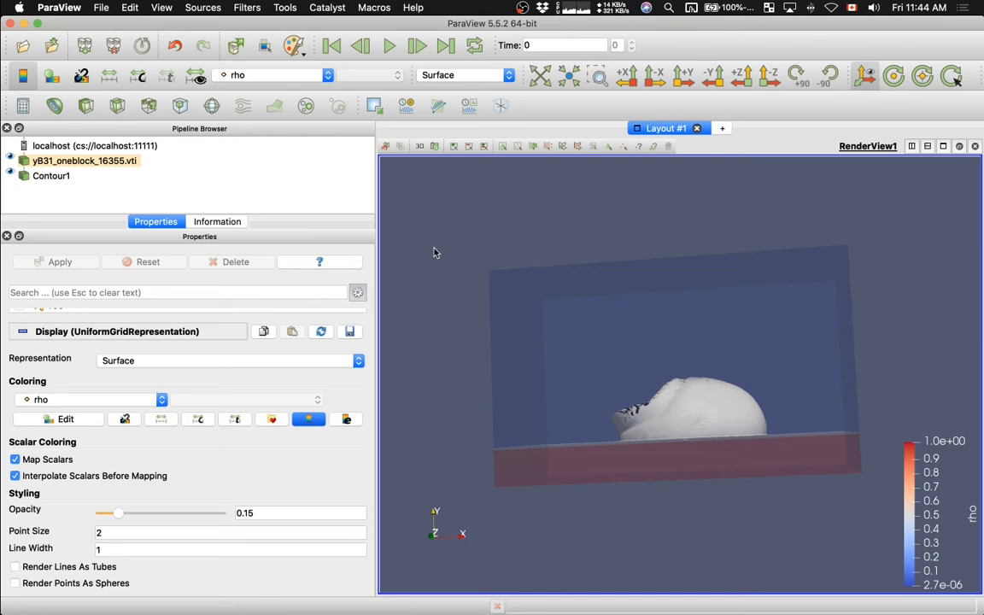
pyautogui.moveTo(435, 249); pyautogui.dragTo(438, 256)
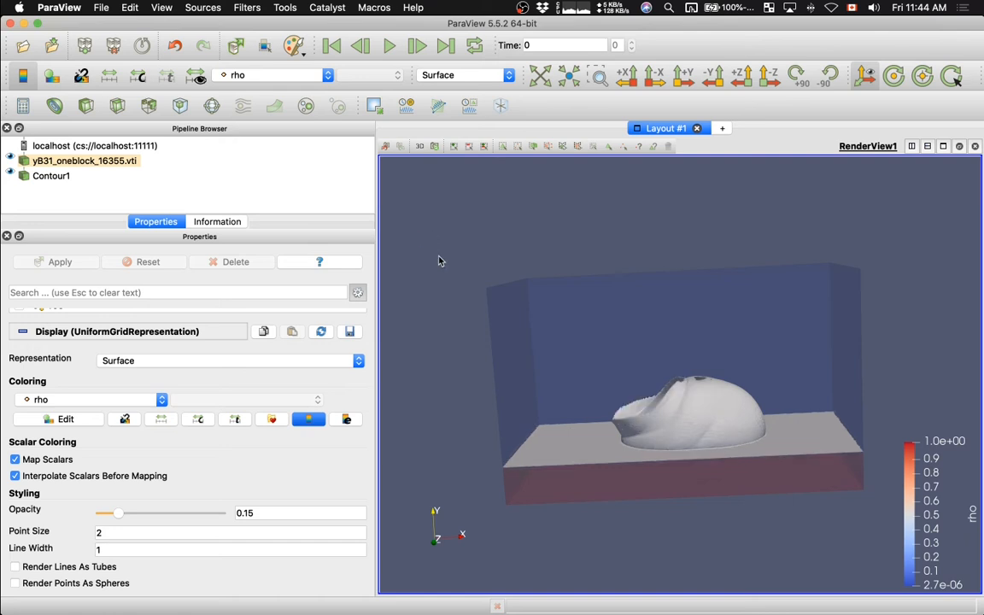
# Create a plane Slice of yB31_oneblock_16355.vti with its normal set to 0, 0, 1
pyautogui.click(118, 106)
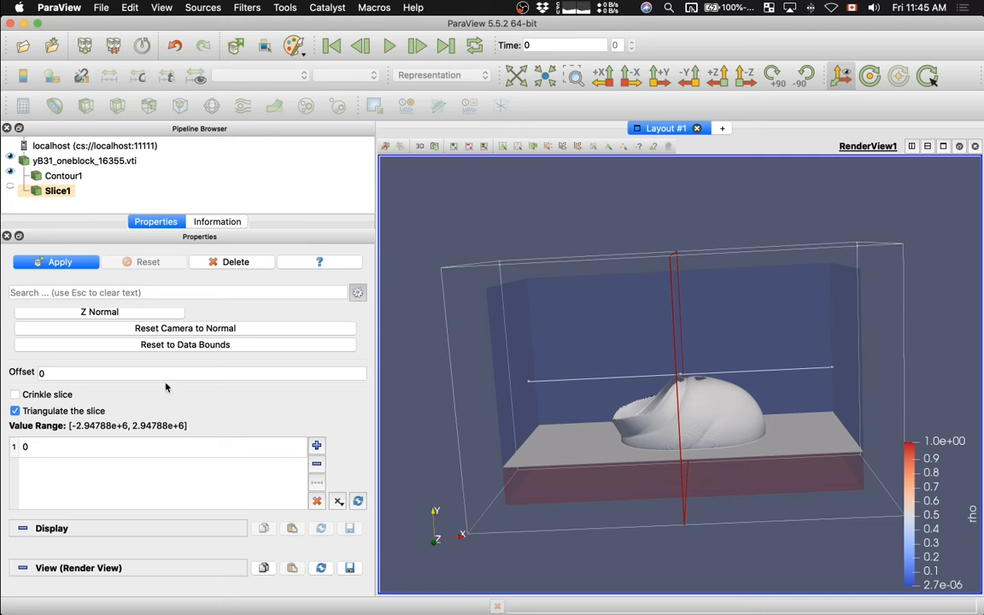
pyautogui.scroll(5, 166, 387)
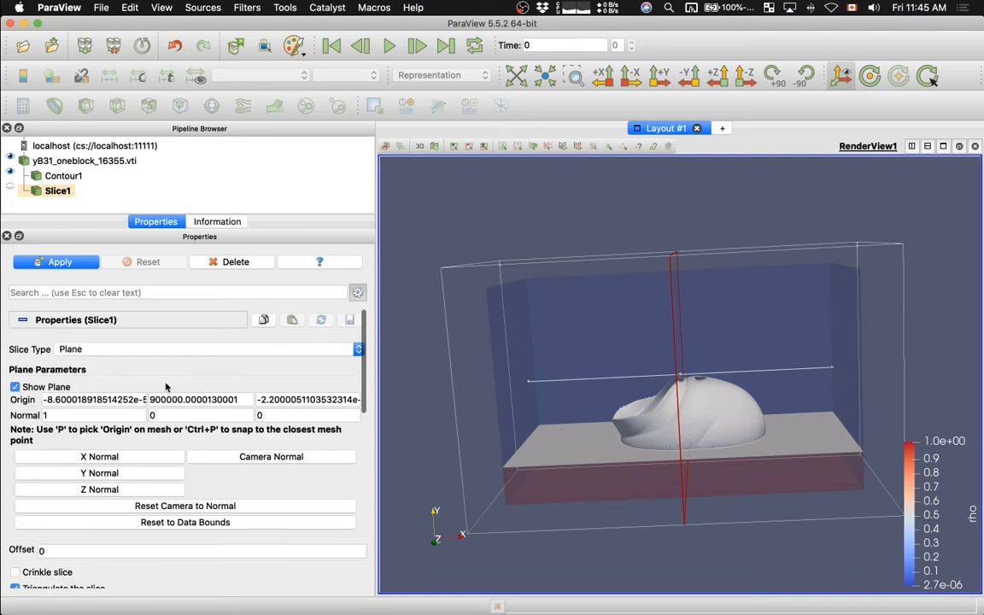
pyautogui.click(314, 414)
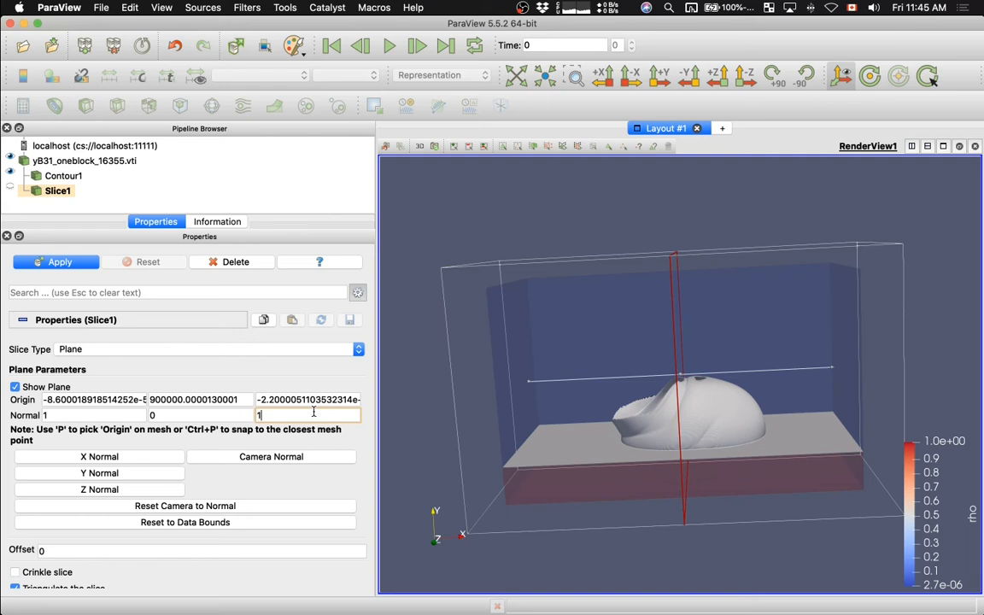
pyautogui.write('1')
pyautogui.click(86, 415)
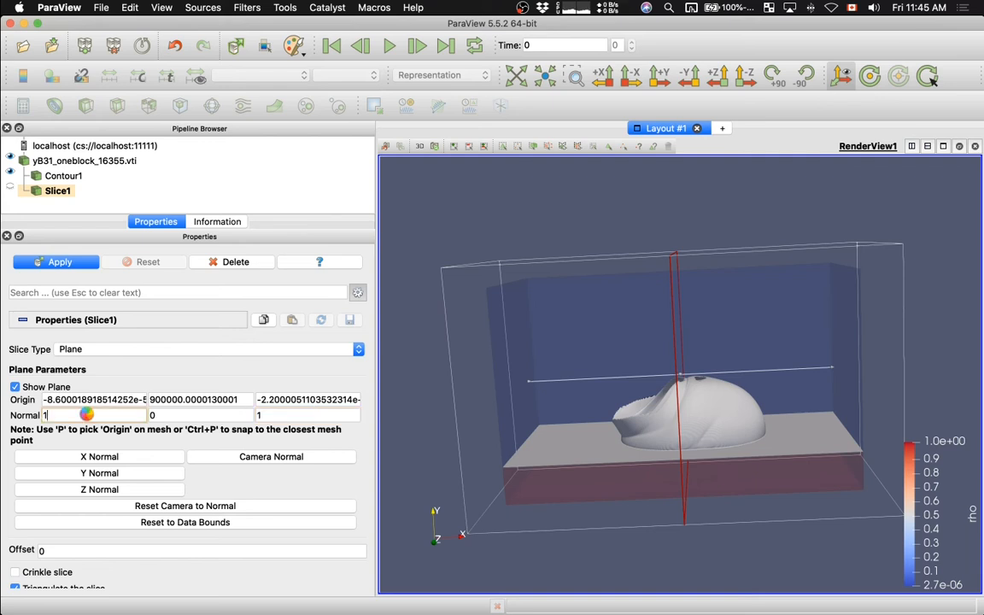
pyautogui.press('BackSpace')
pyautogui.write('0')
pyautogui.press('Tab')
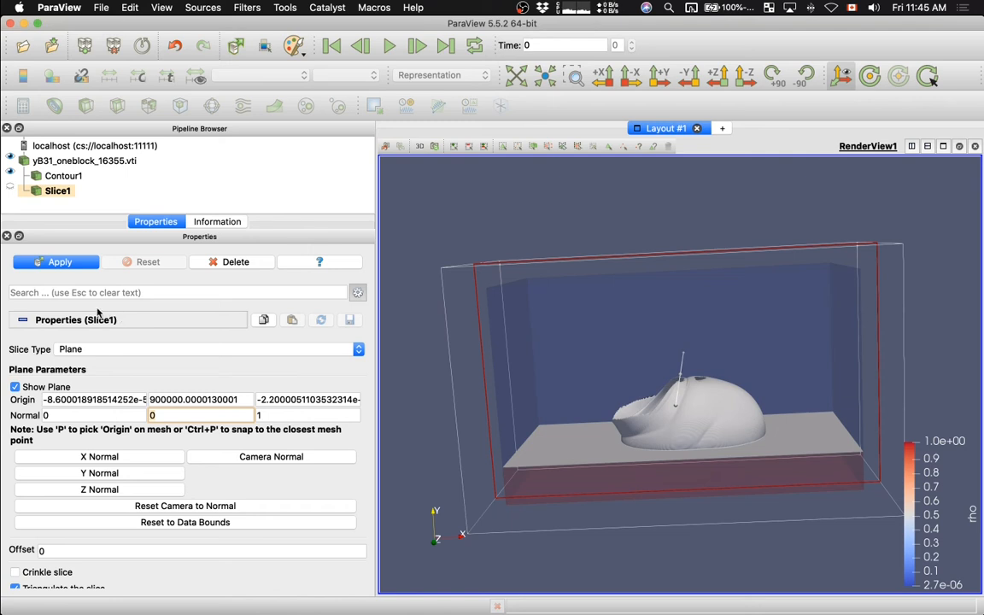
pyautogui.click(75, 263)
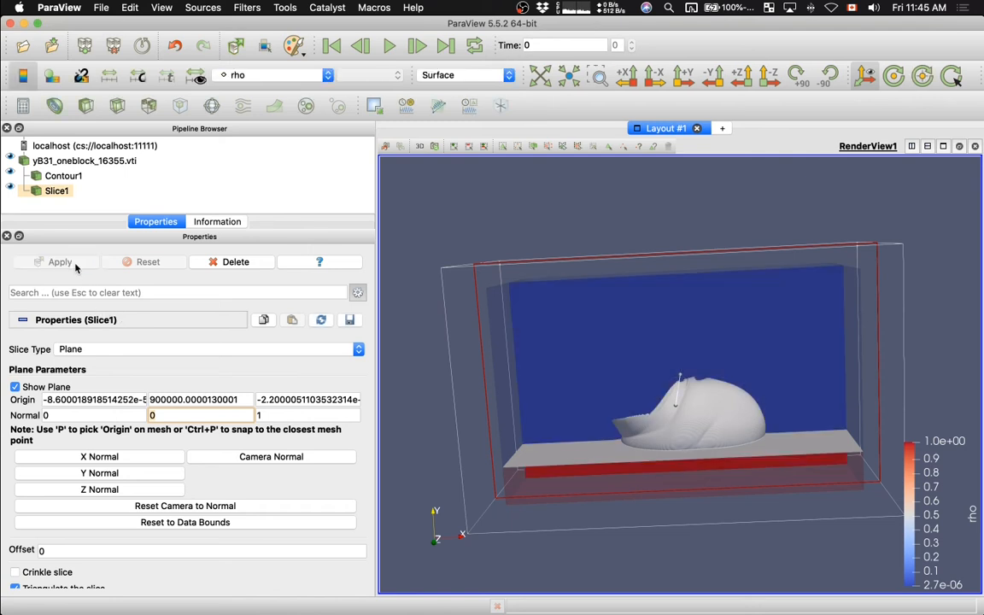
# Colour the slice by tev and apply the Linear Green (Gr4L) preset to its colour map
pyautogui.click(254, 76)
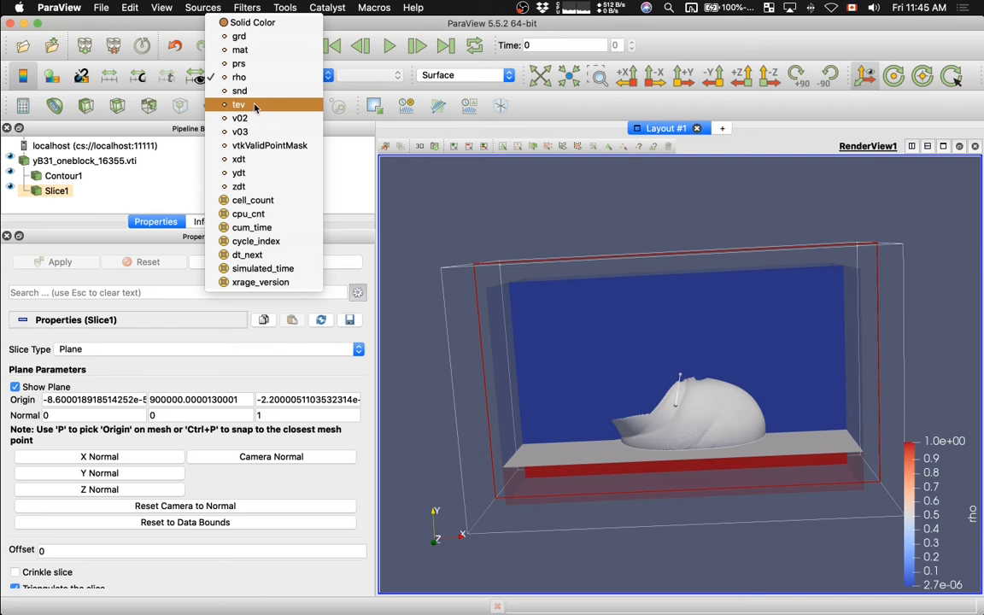
pyautogui.click(255, 105)
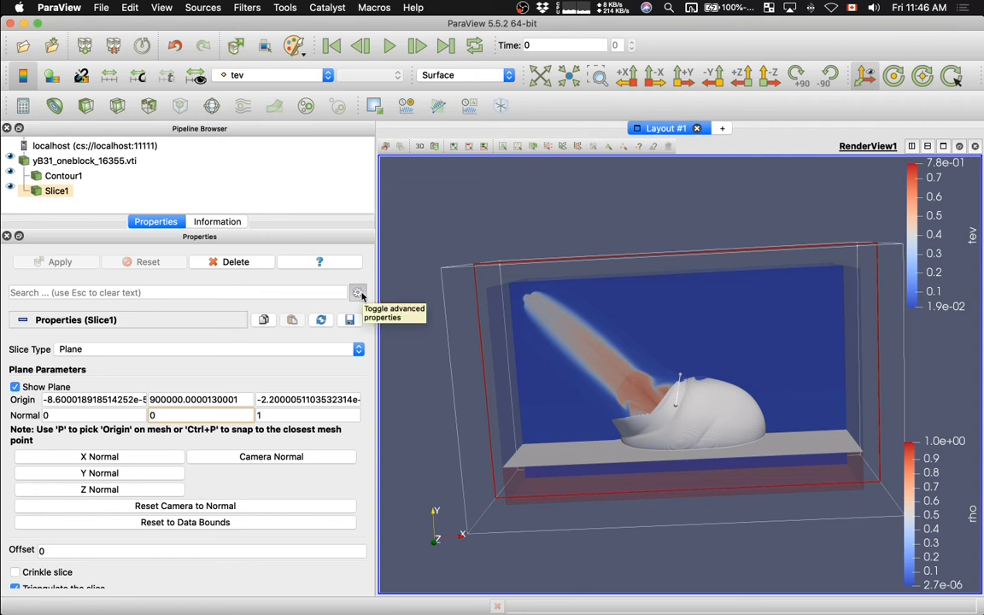
pyautogui.click(358, 293)
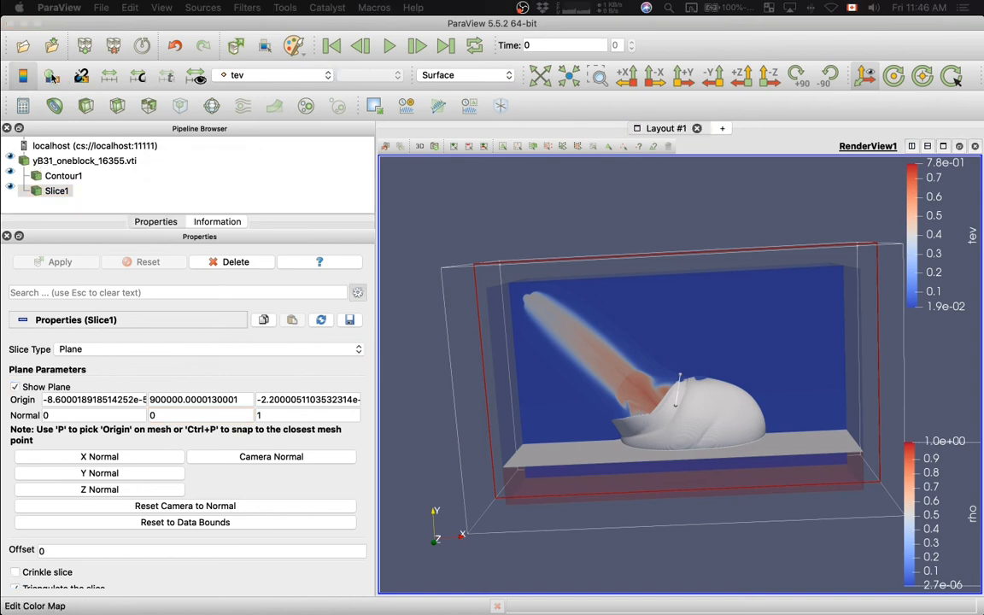
pyautogui.moveTo(982, 64); pyautogui.dragTo(435, 38)
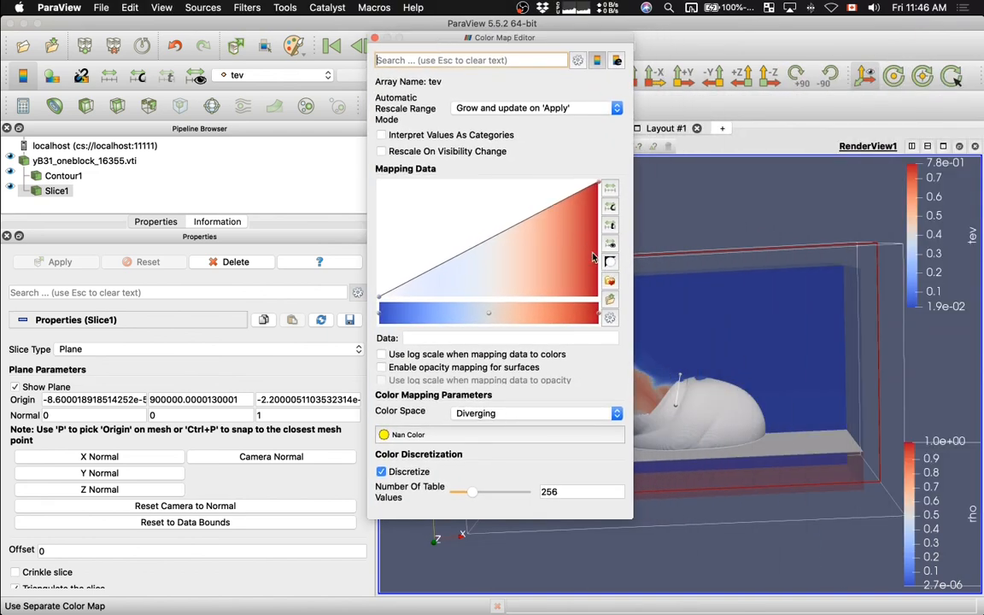
pyautogui.click(610, 281)
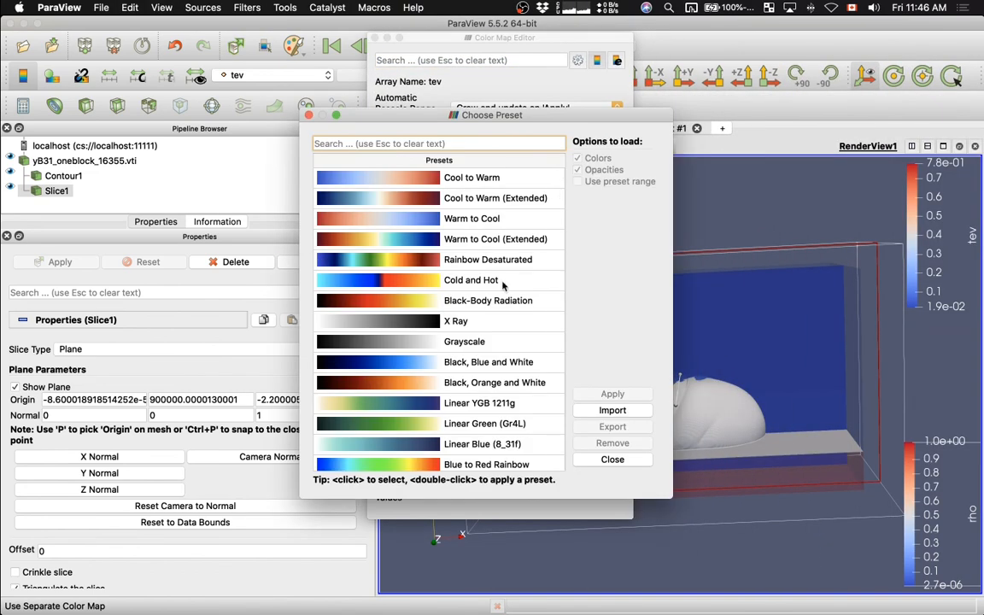
pyautogui.scroll(-5, 451, 371)
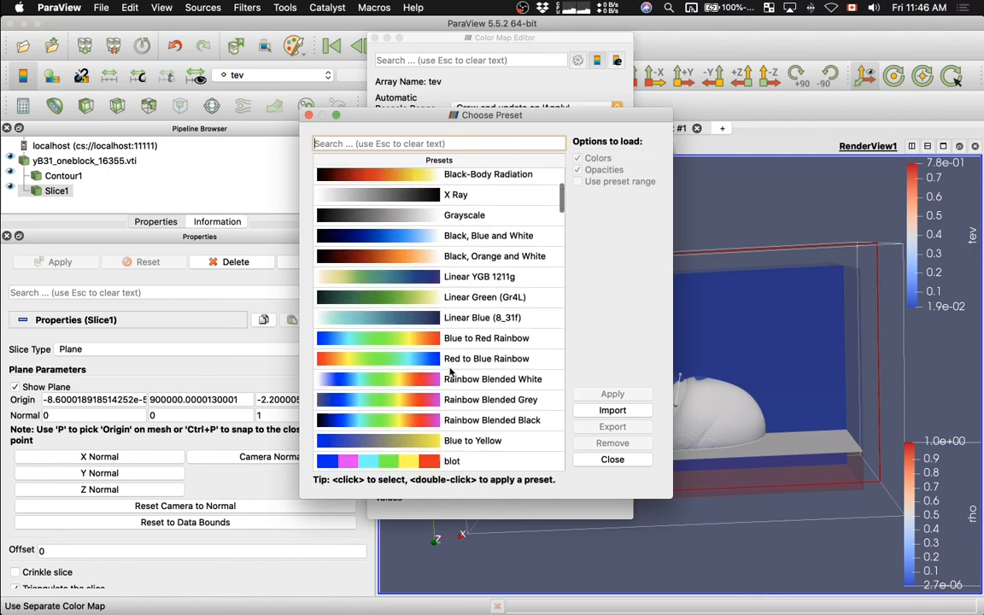
pyautogui.scroll(2, 451, 371)
pyautogui.scroll(3, 452, 371)
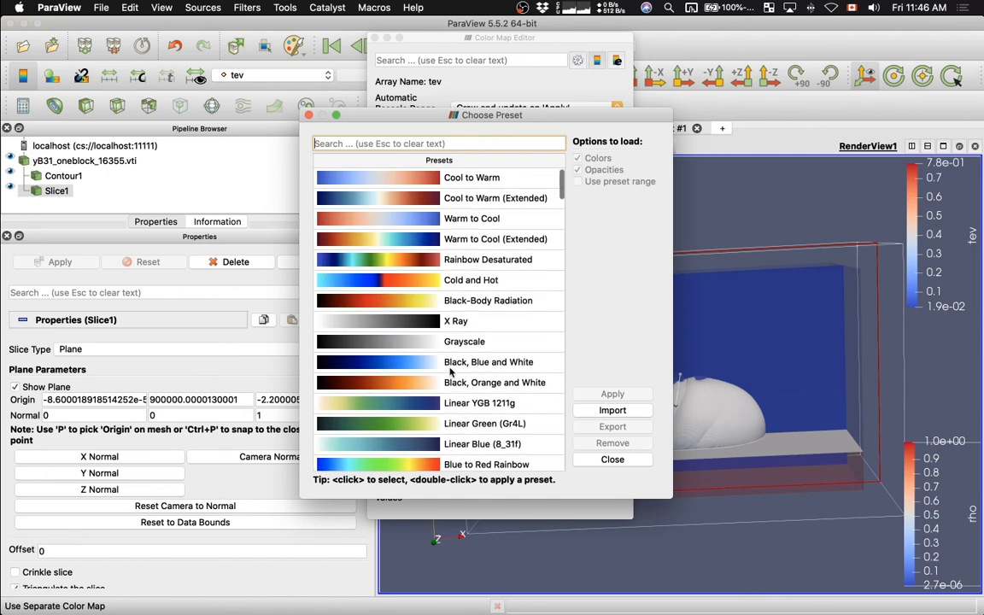
pyautogui.scroll(-2, 451, 370)
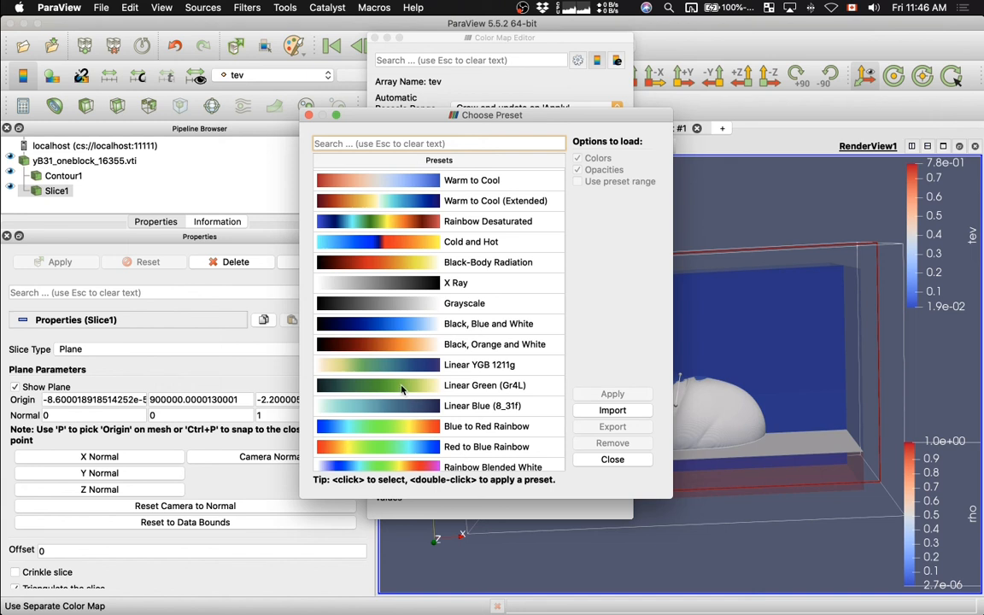
pyautogui.click(402, 389)
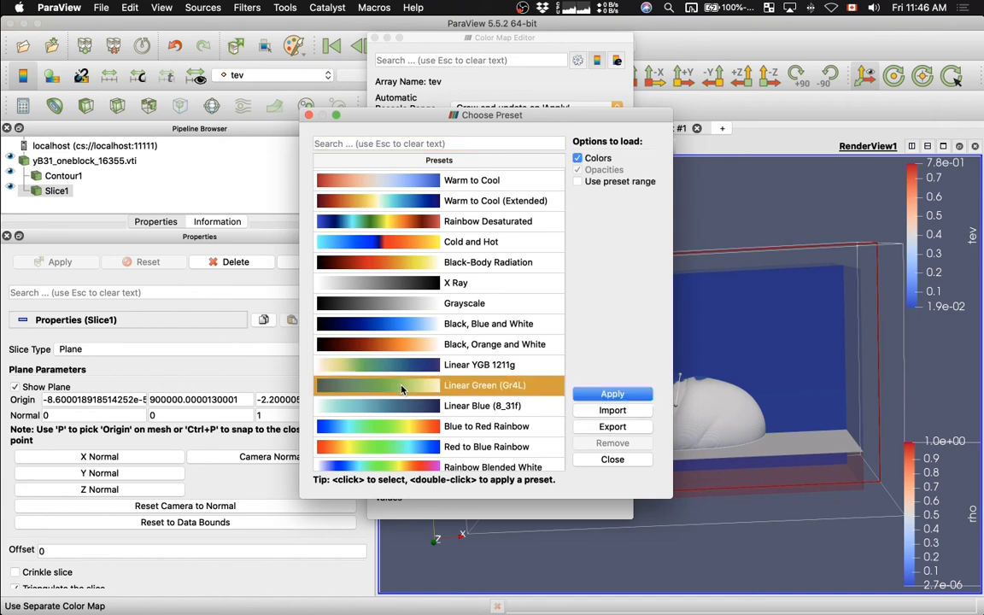
pyautogui.click(611, 395)
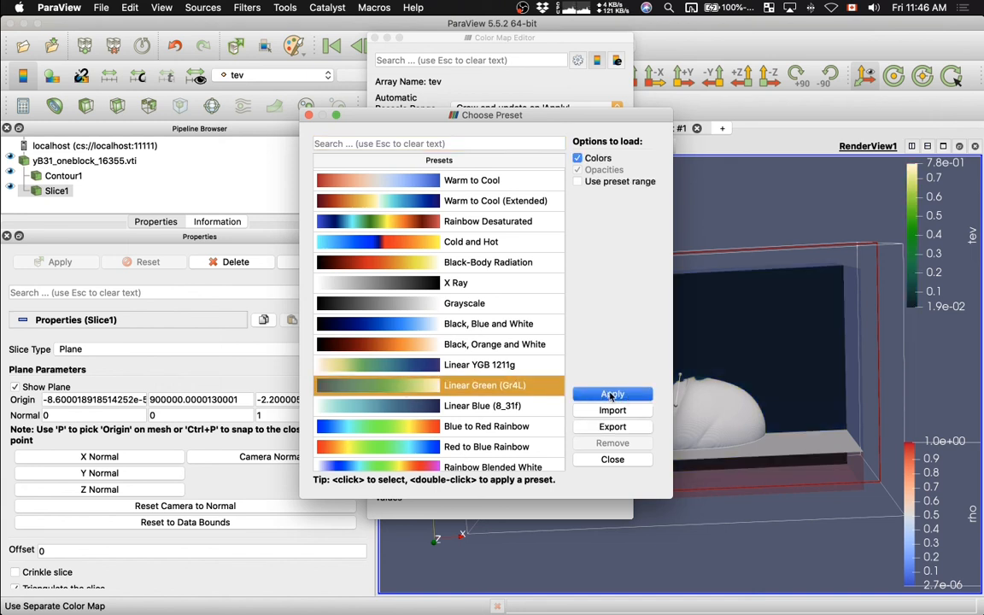
pyautogui.click(612, 460)
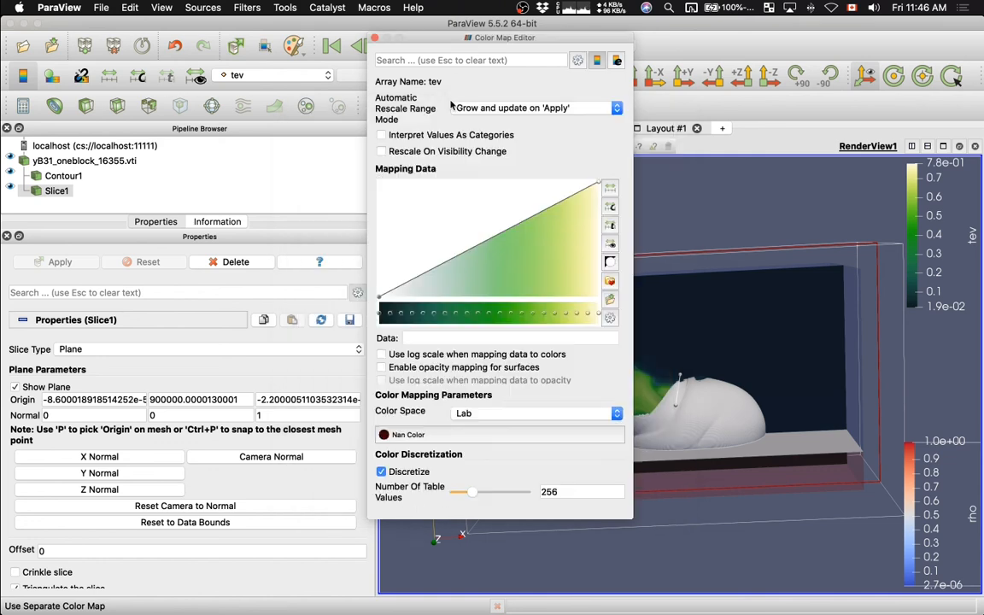
pyautogui.click(373, 39)
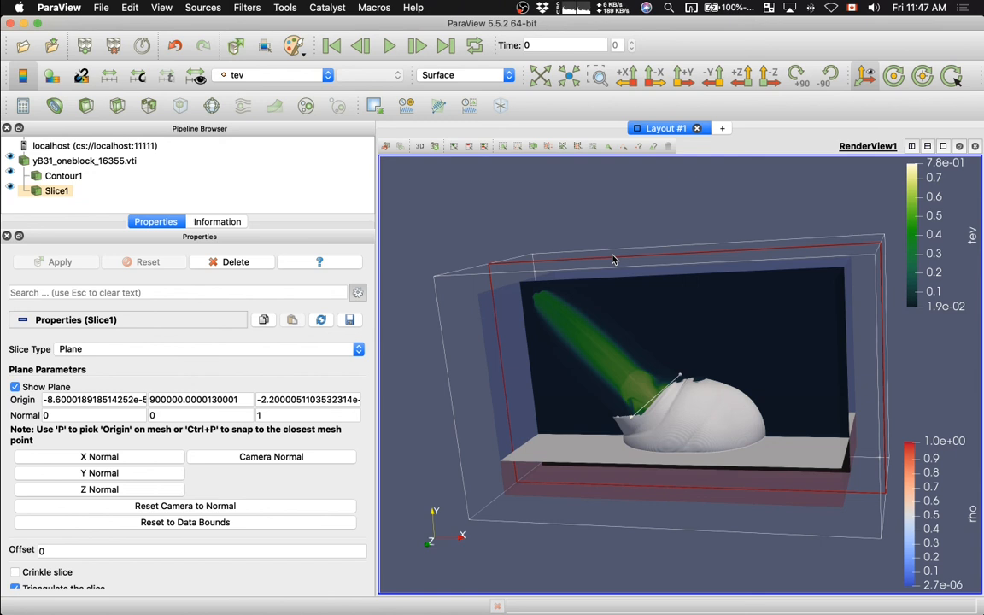
# Save a screenshot of the render view as a PNG image named impact on the Desktop, keeping the default image options
pyautogui.click(101, 7)
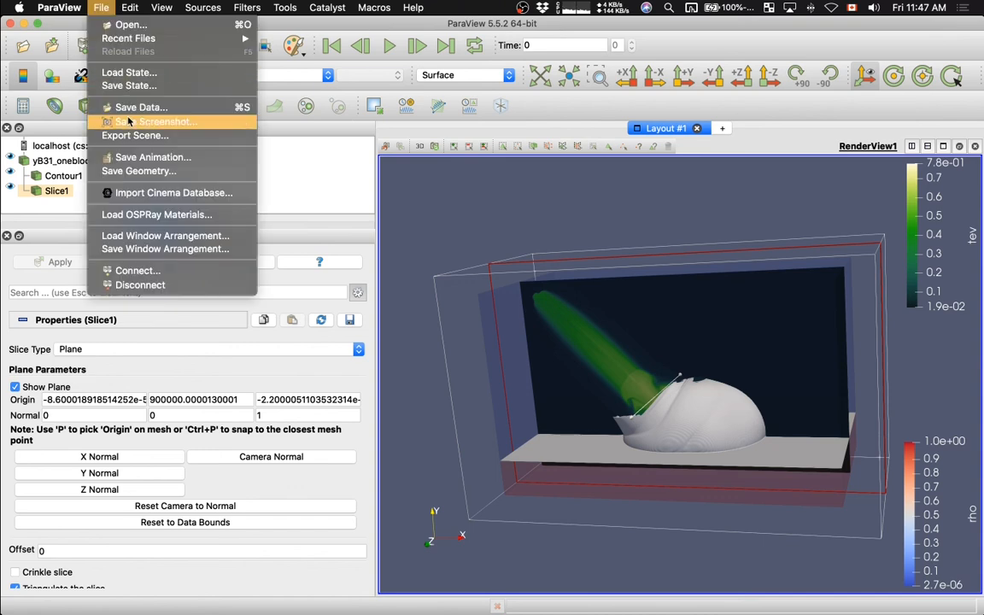
pyautogui.click(137, 115)
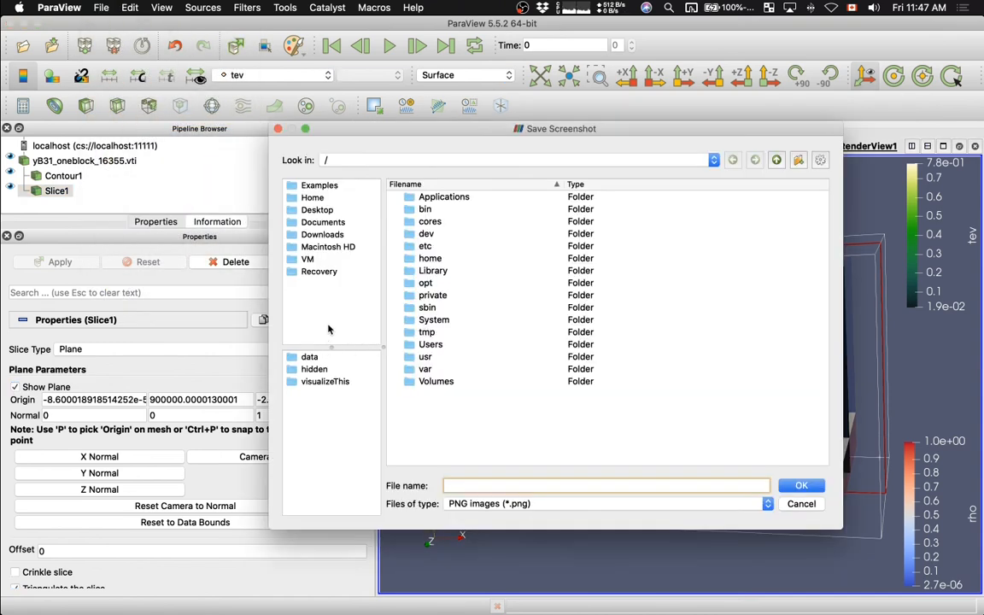
pyautogui.click(325, 214)
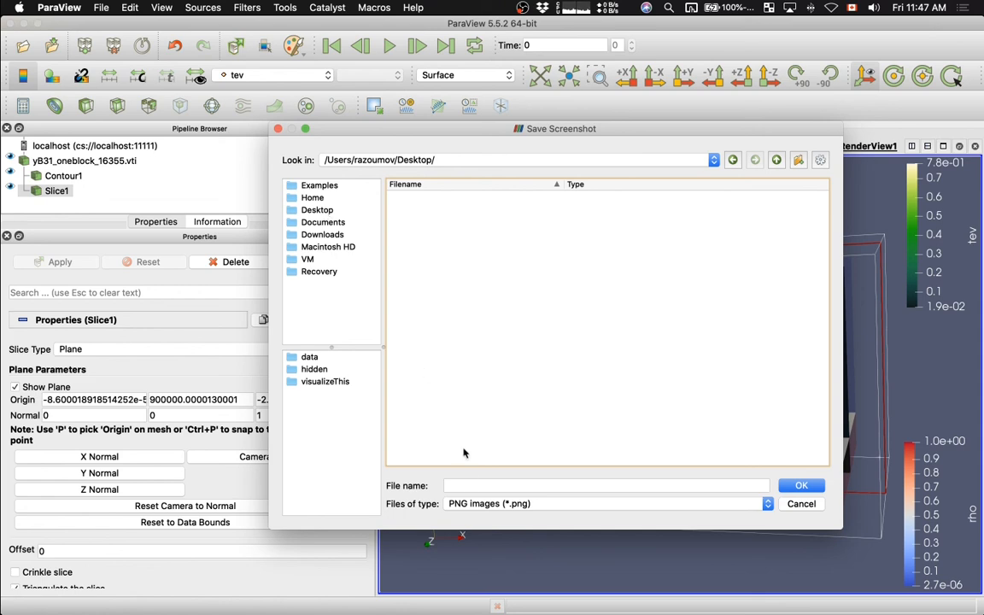
pyautogui.click(471, 487)
pyautogui.write('impact')
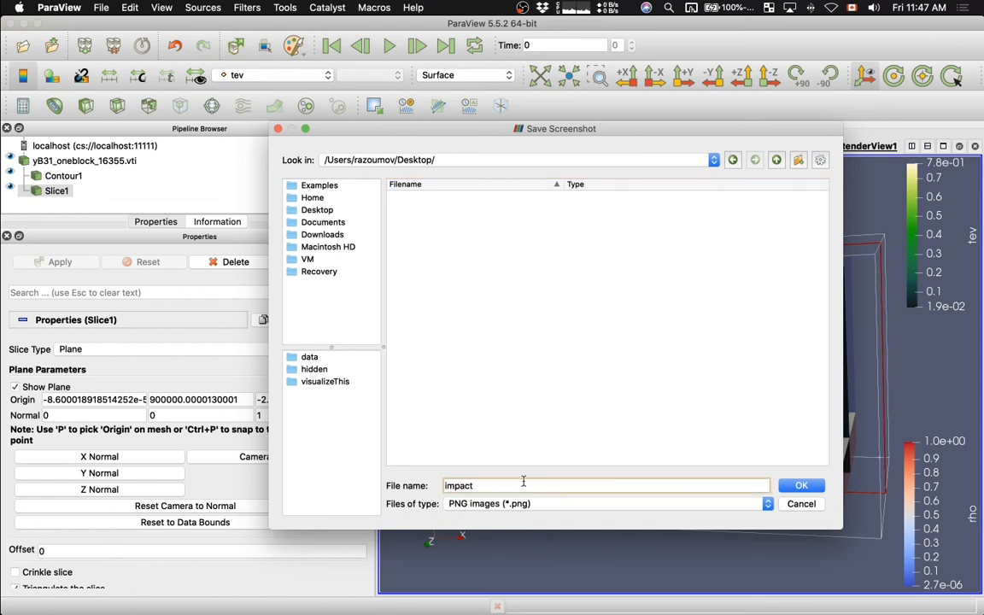
pyautogui.click(800, 485)
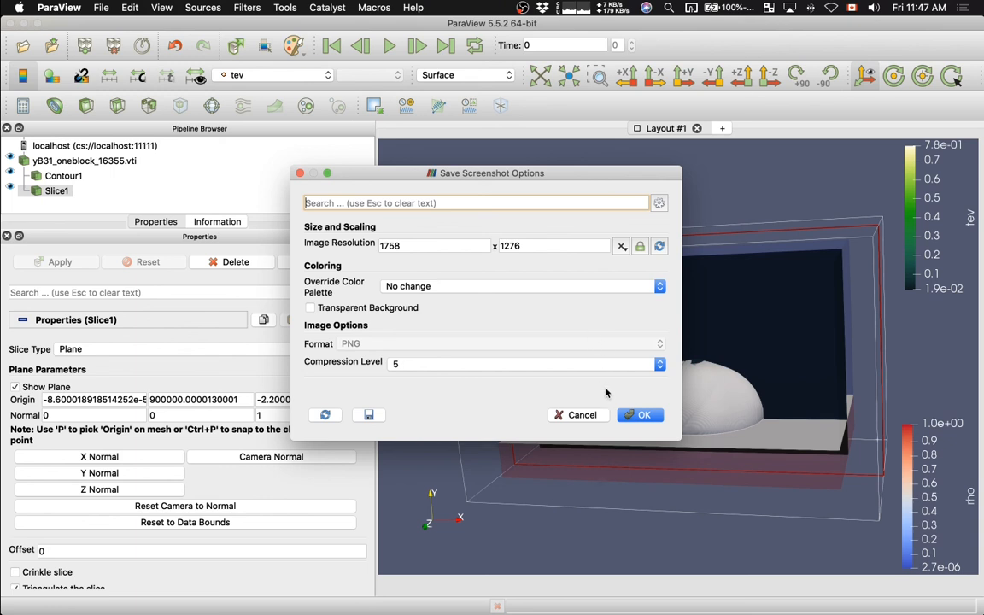
pyautogui.click(639, 415)
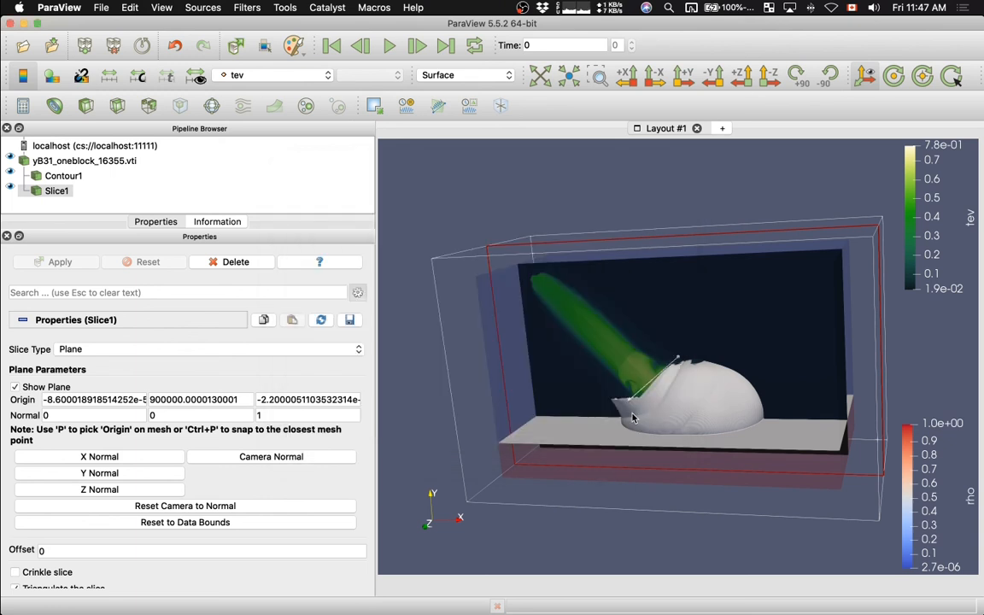